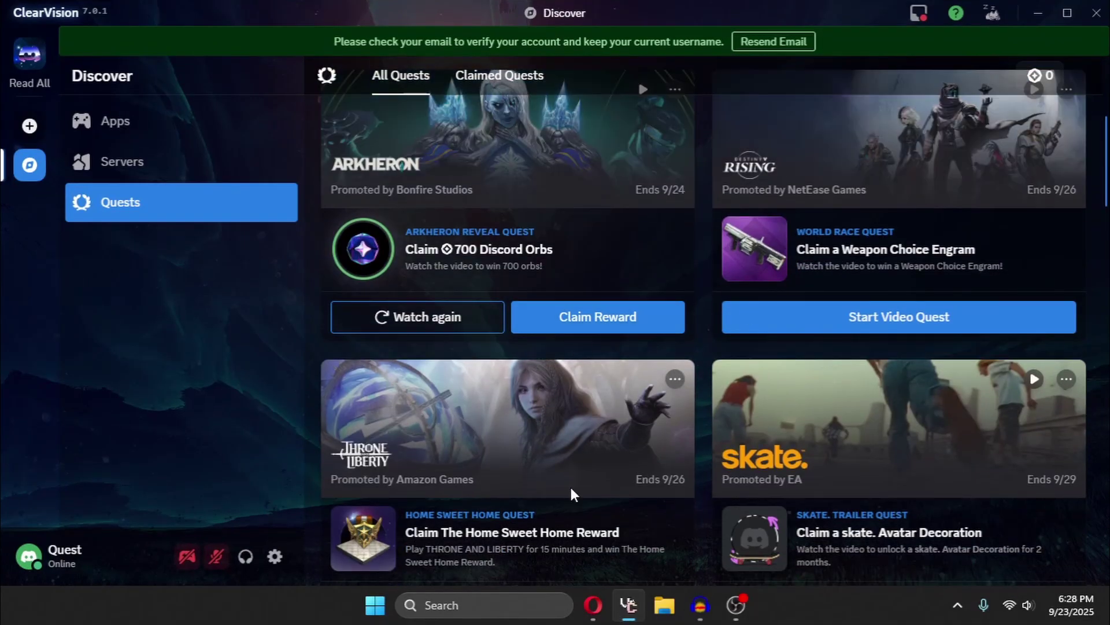
Read the desktop-app note in the CompleteDiscordQuest.md gist in Opera and compare it with the quest types listed in Discord
click(594, 604)
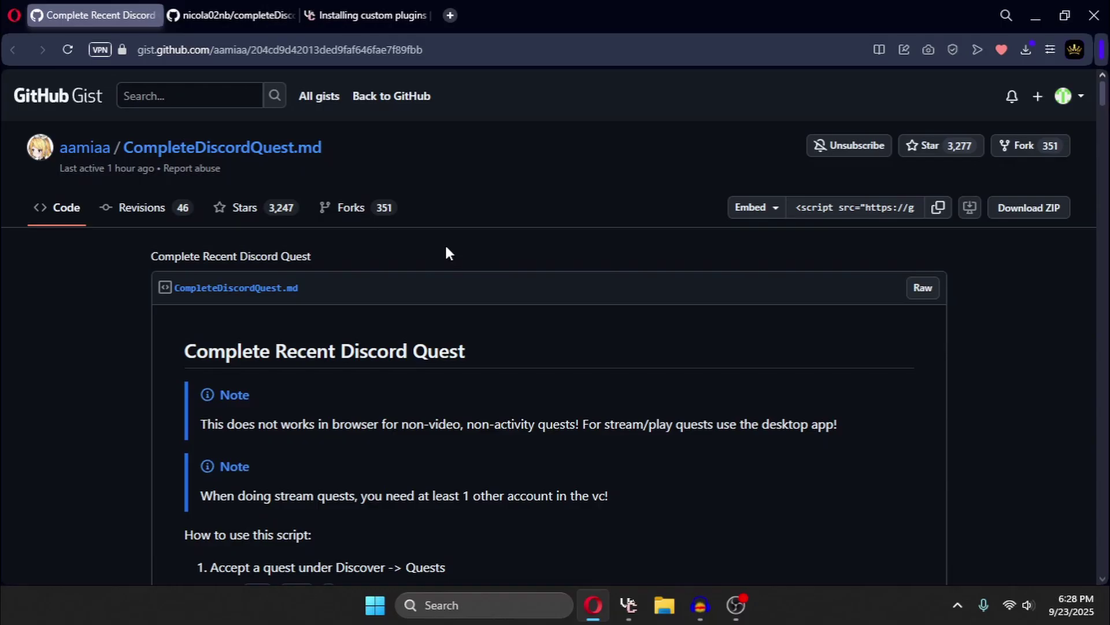
scroll(445, 253, down, 4)
scroll(404, 242, up, 4)
drag(159, 393, 839, 424)
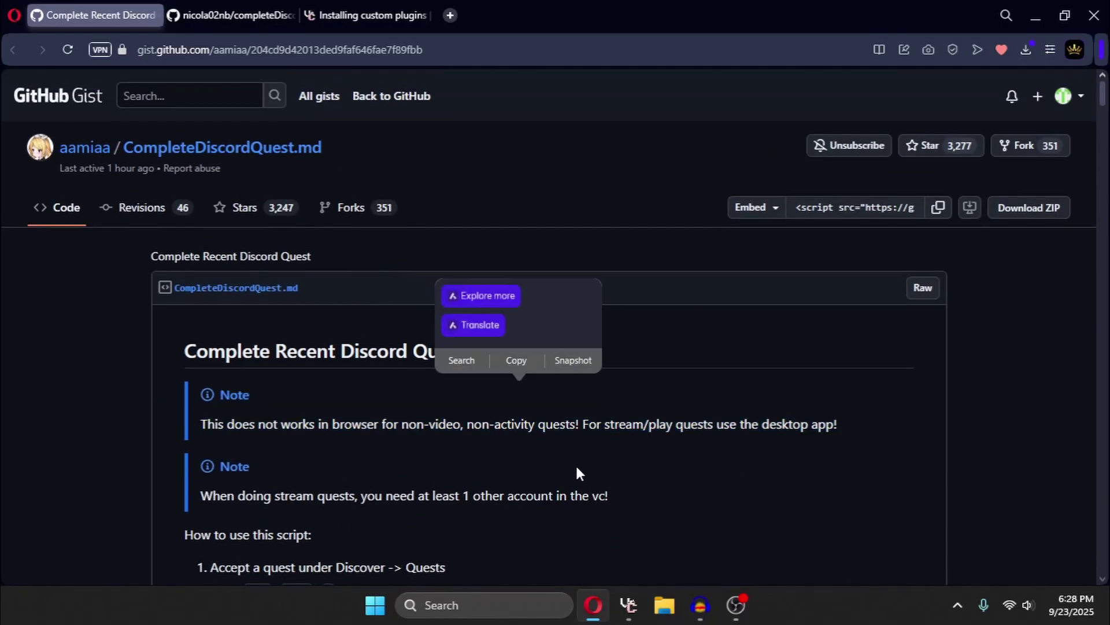
click(576, 473)
click(628, 605)
scroll(556, 359, down, 4)
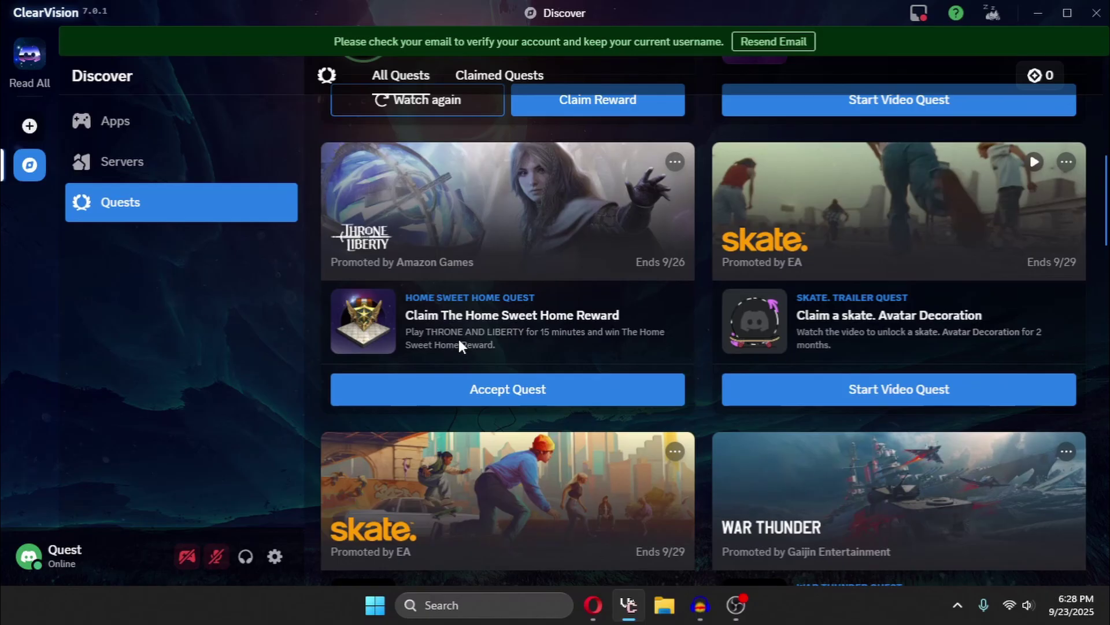
scroll(610, 429, up, 2)
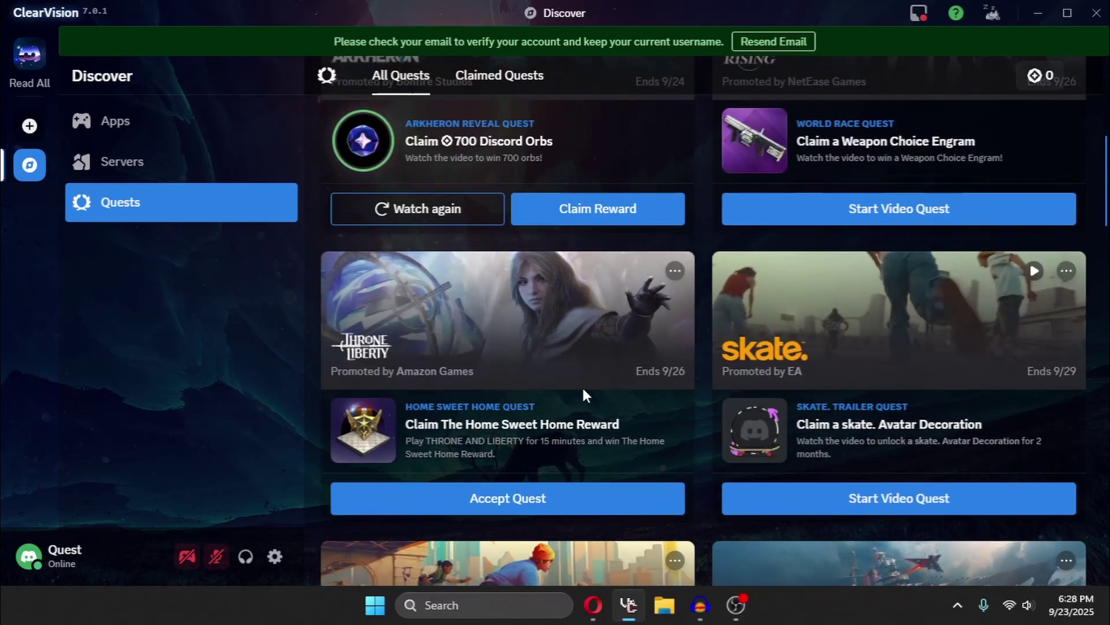
scroll(584, 395, up, 2)
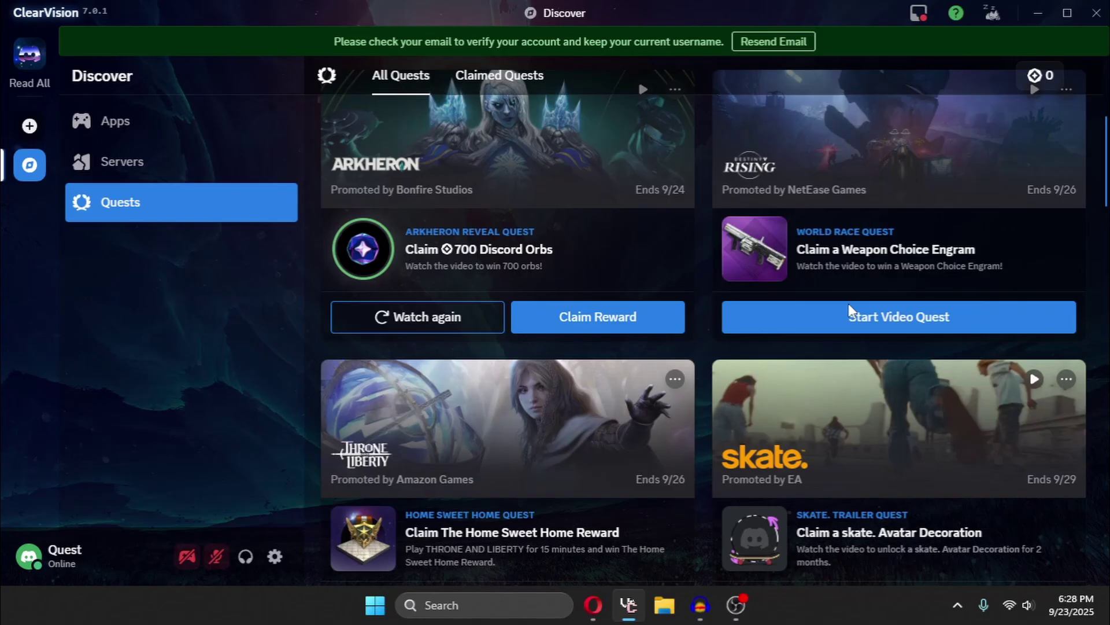
Switch between the browser and Discord and read the gist's note about what stream quests require
click(593, 603)
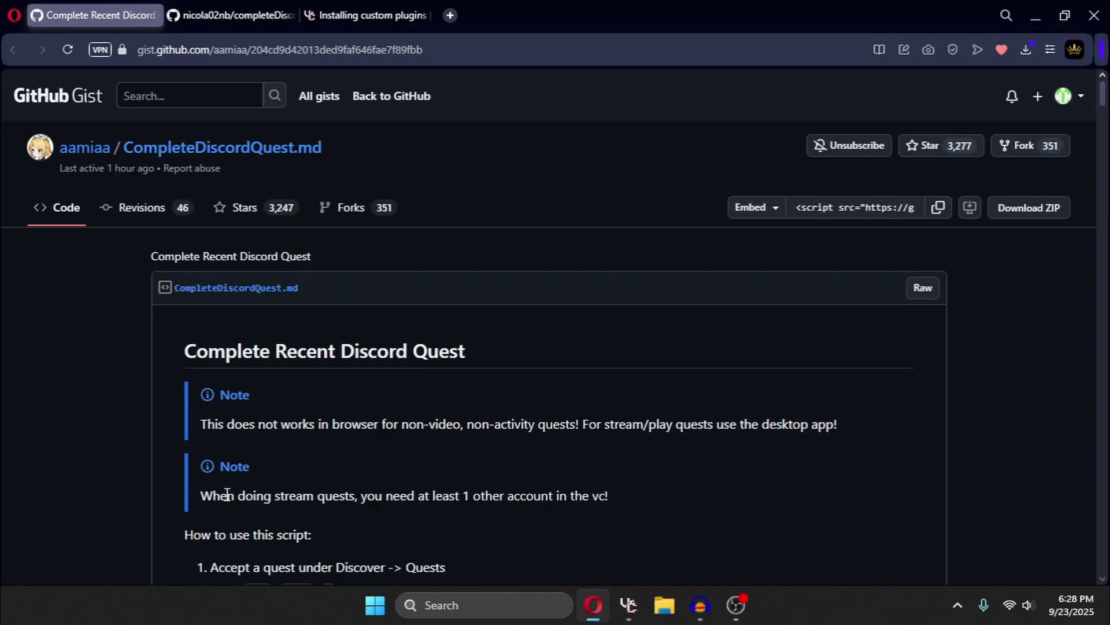
click(630, 599)
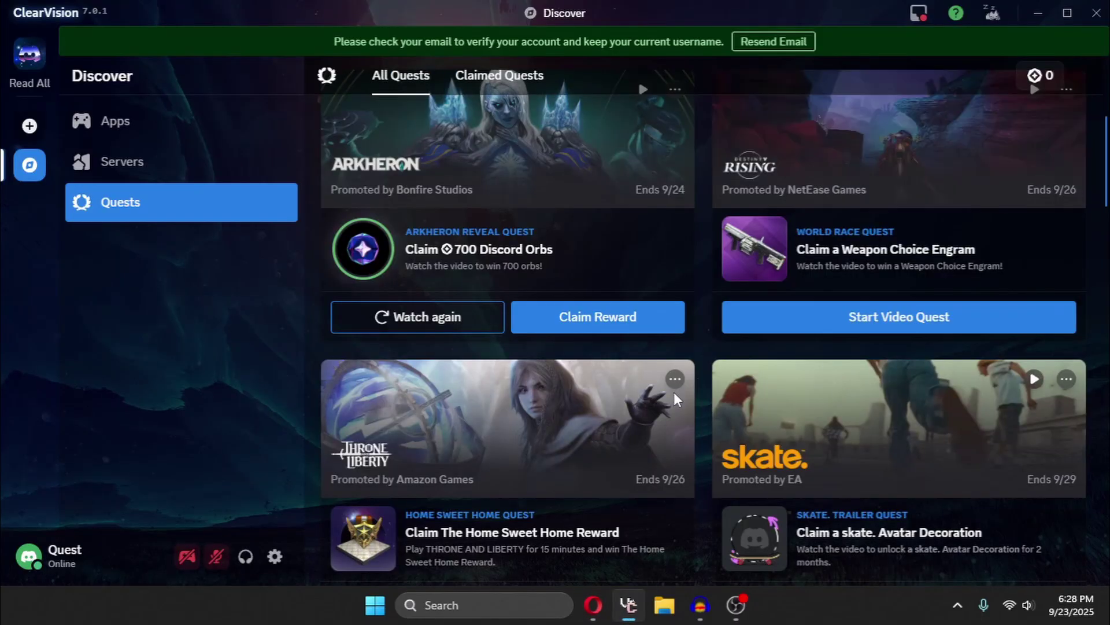
click(593, 604)
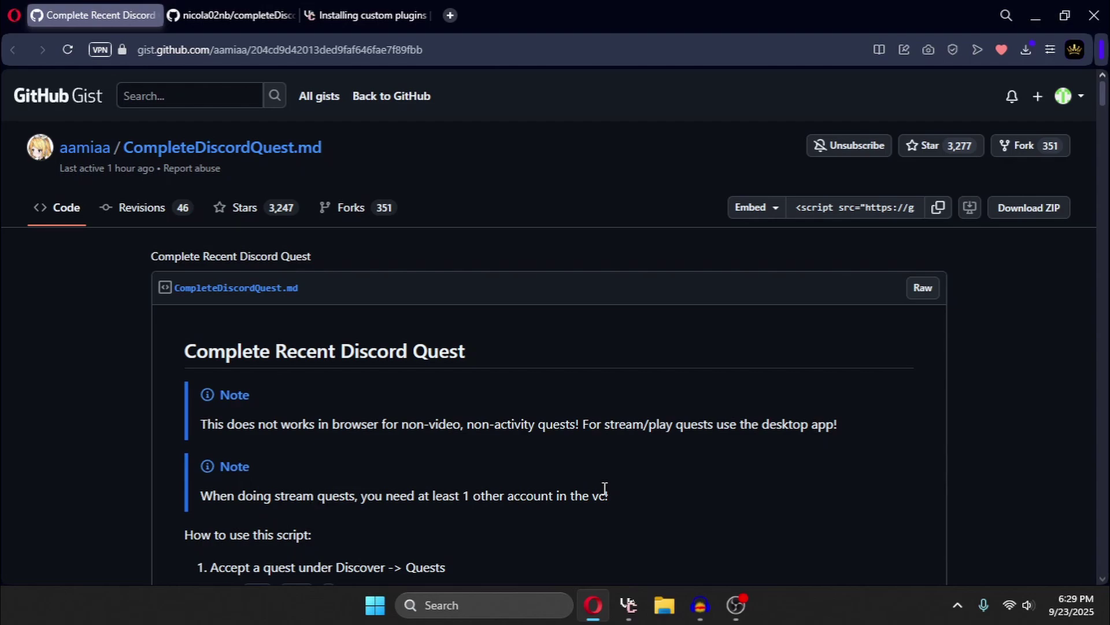
drag(464, 497, 611, 494)
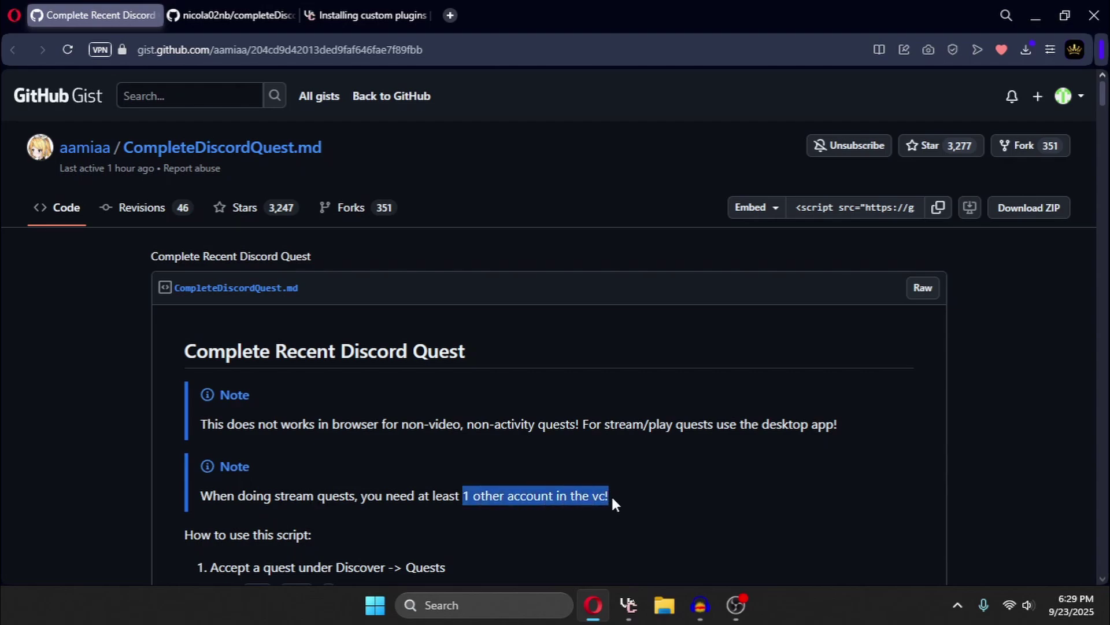
click(388, 503)
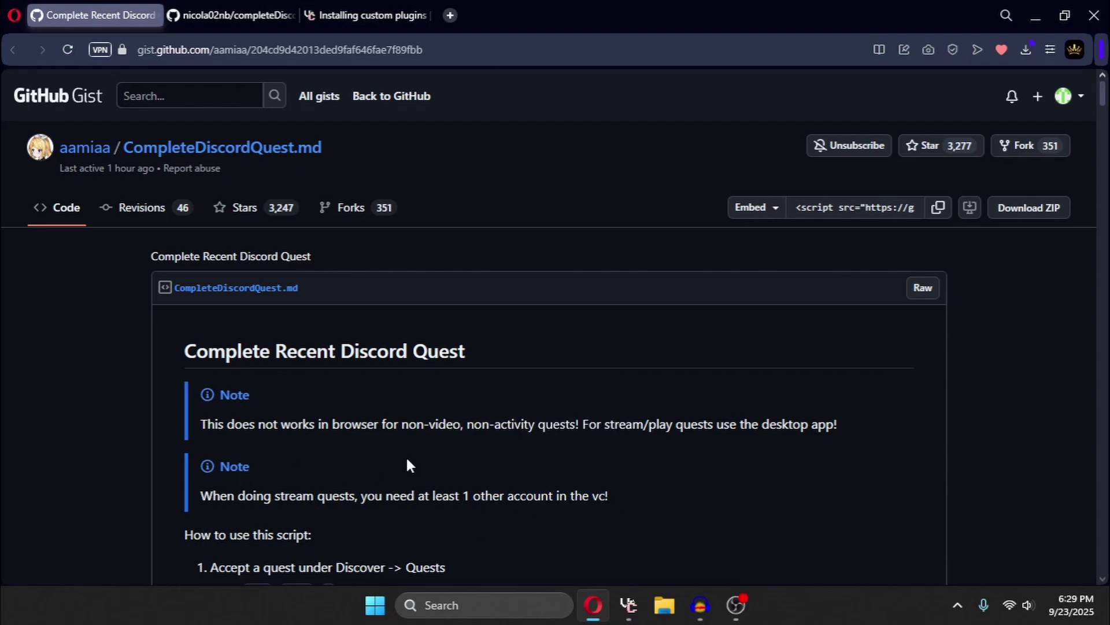
scroll(406, 463, down, 2)
scroll(337, 453, up, 2)
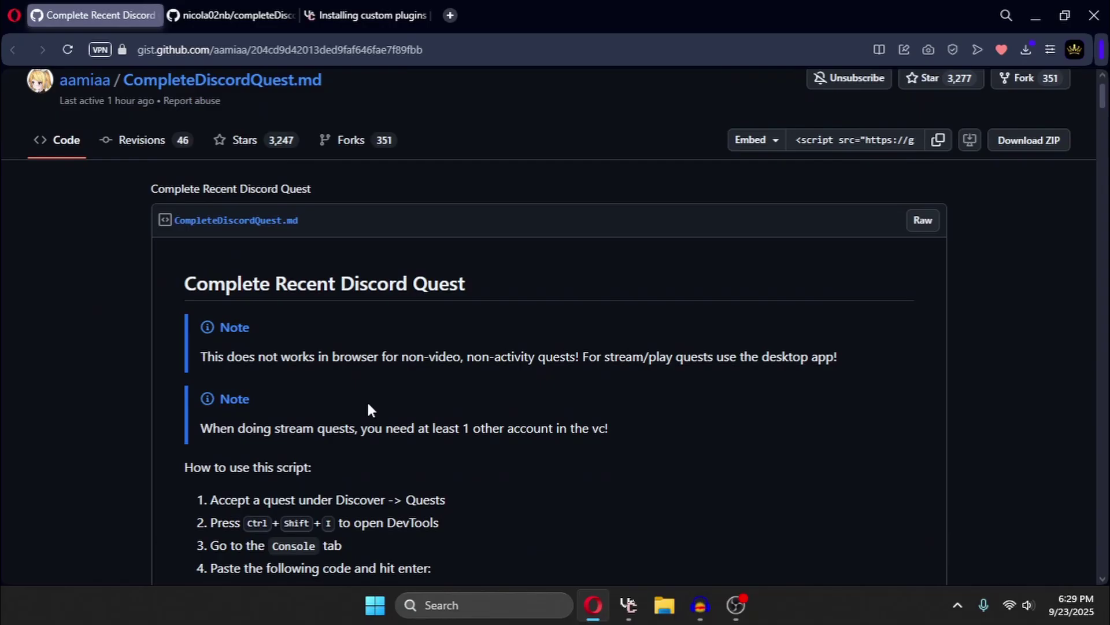
Expand the script under the gist's usage instructions and copy the entire code block
scroll(427, 283, down, 3)
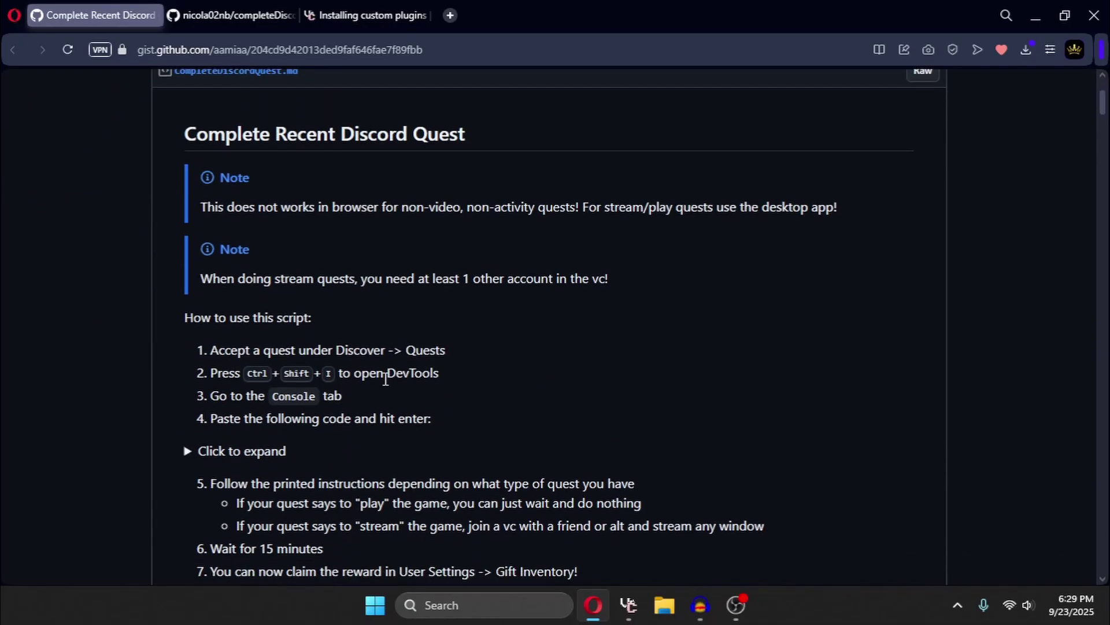
click(218, 453)
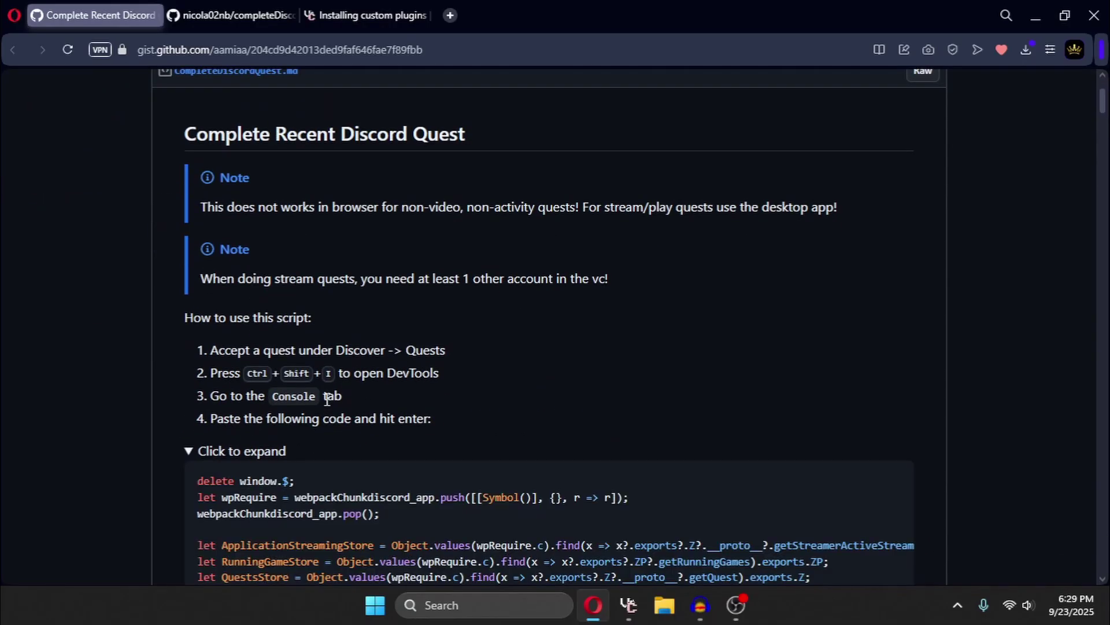
scroll(368, 379, down, 3)
drag(192, 259, 263, 464)
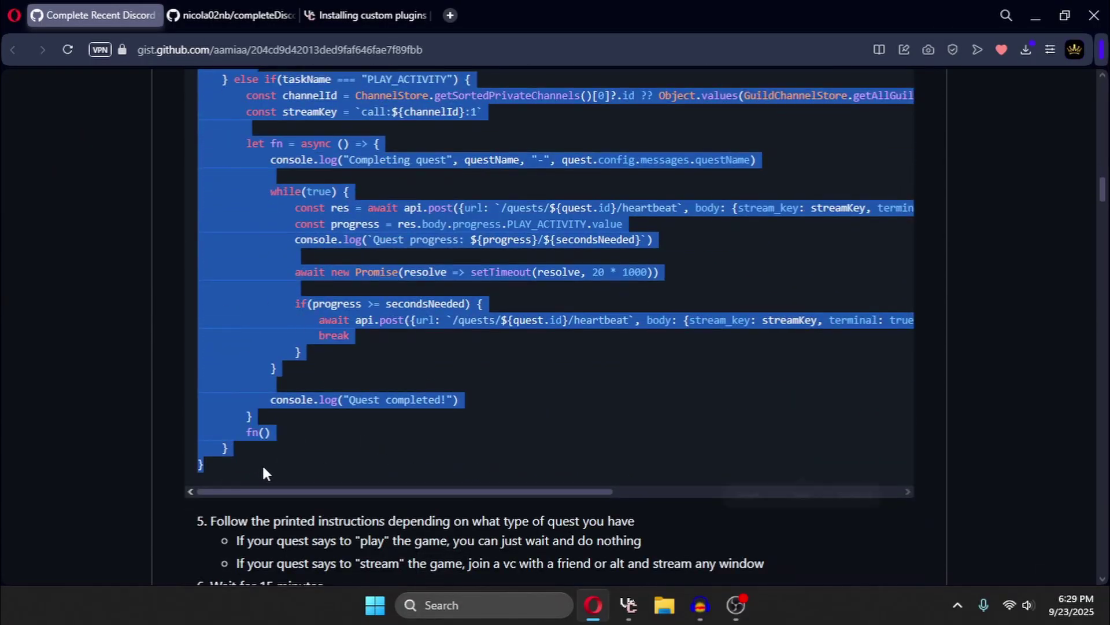
key(ctrl+c)
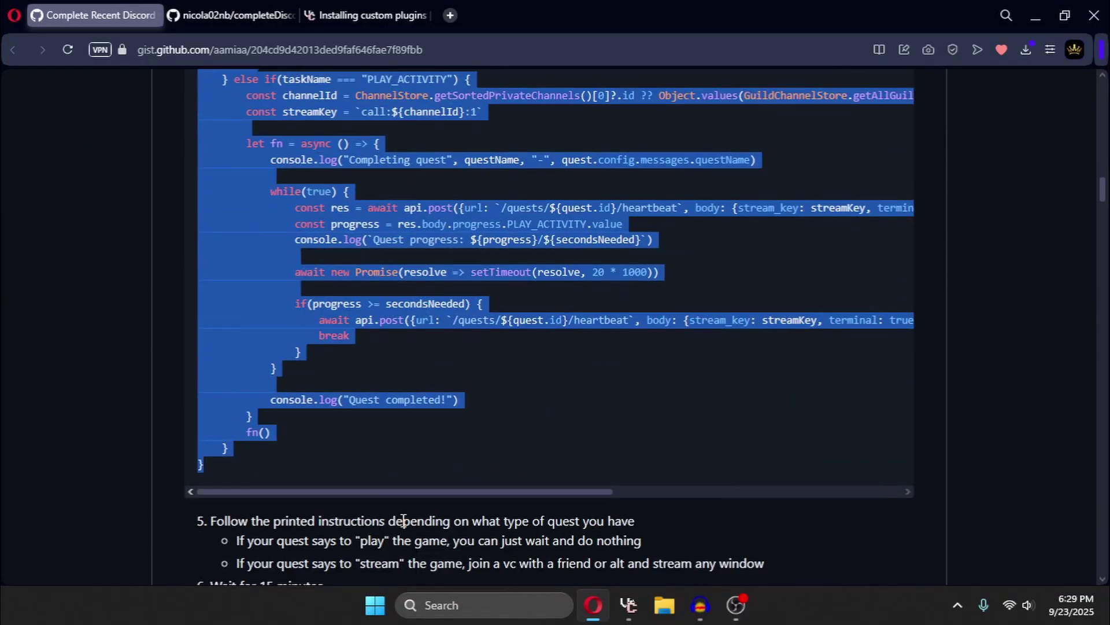
Switch to Discord, accept the skate. quest for 700 Discord Orbs with its human check, and choose Desktop as its platform
click(629, 605)
scroll(625, 318, down, 4)
scroll(608, 454, down, 5)
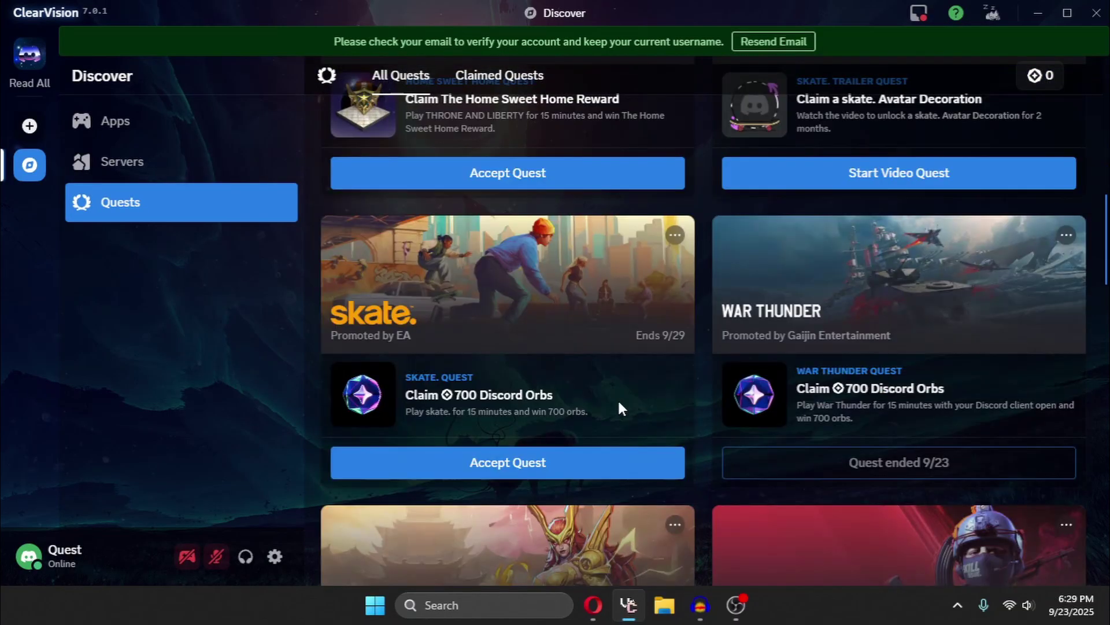
click(443, 468)
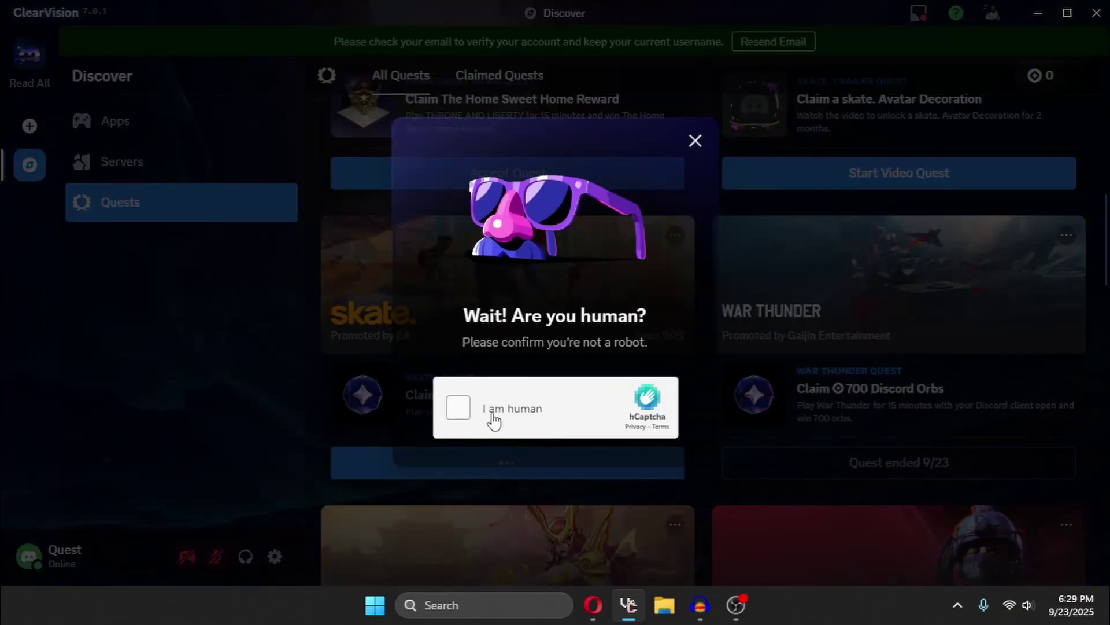
click(493, 420)
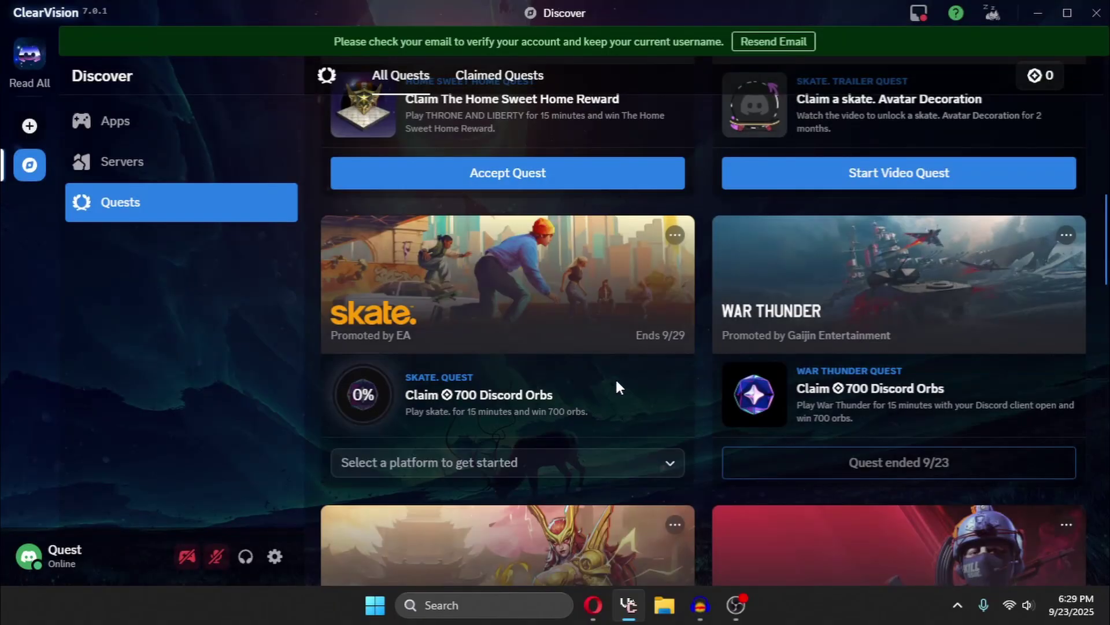
click(578, 474)
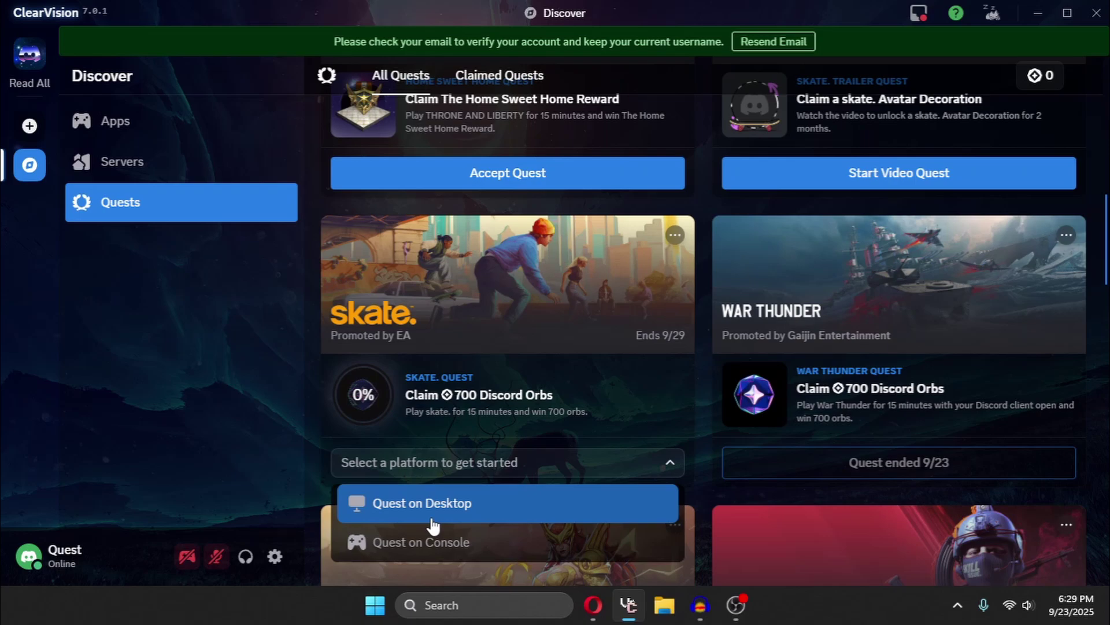
click(426, 511)
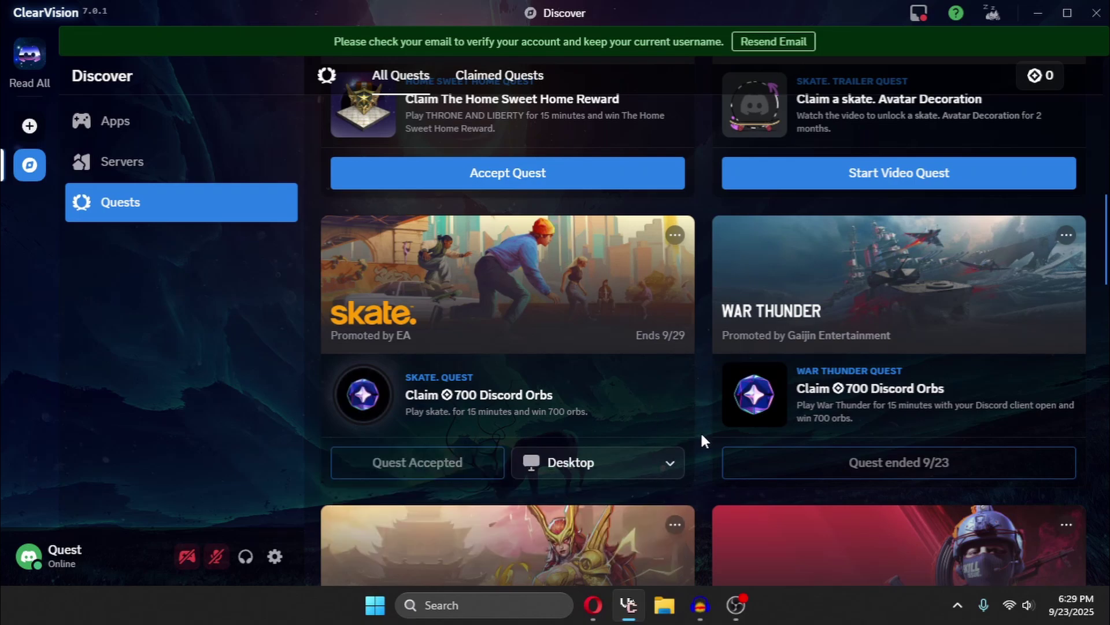
Open Discord's developer console and try to paste the copied quest script
key(ctrl+shift+i)
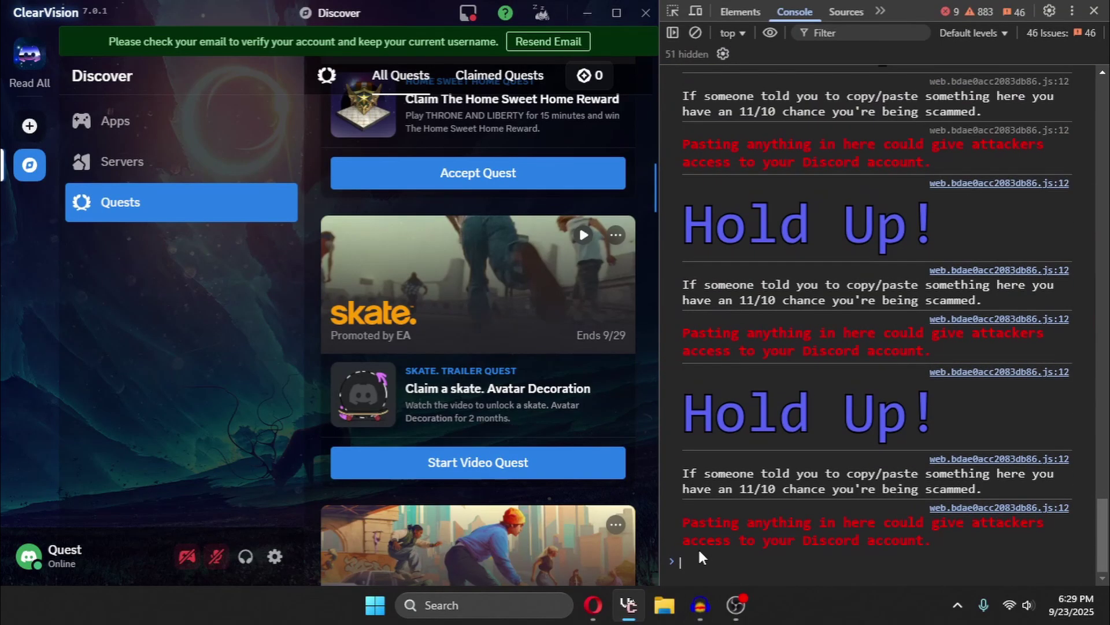
key(ctrl+v)
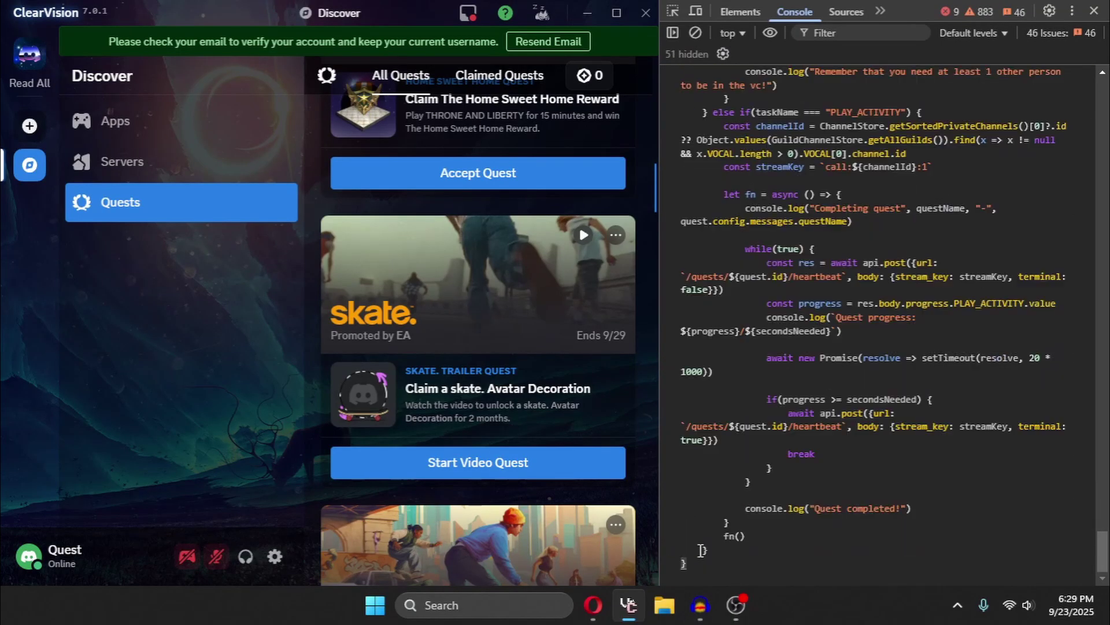
key(Return)
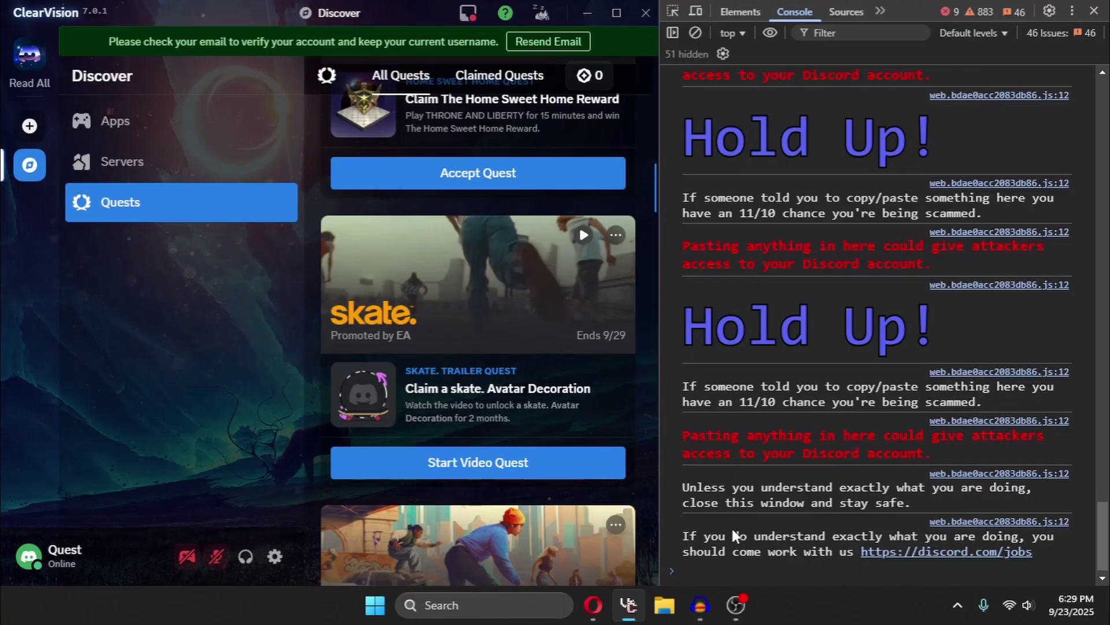
Enter "allow pasting" in the console to permit pasted code
text(allow)
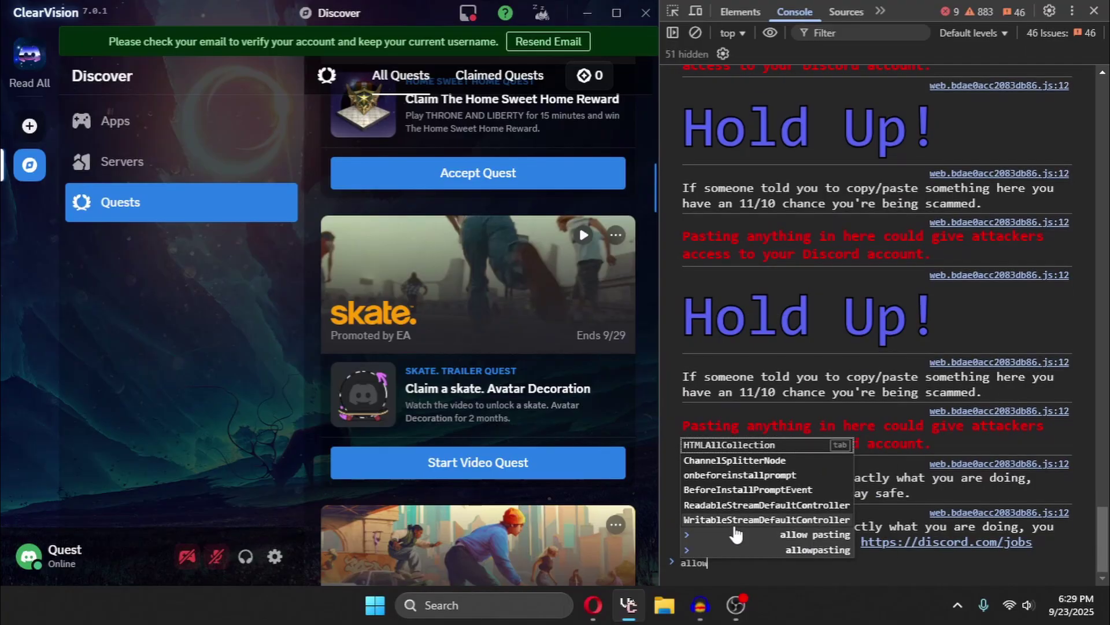
text( pas)
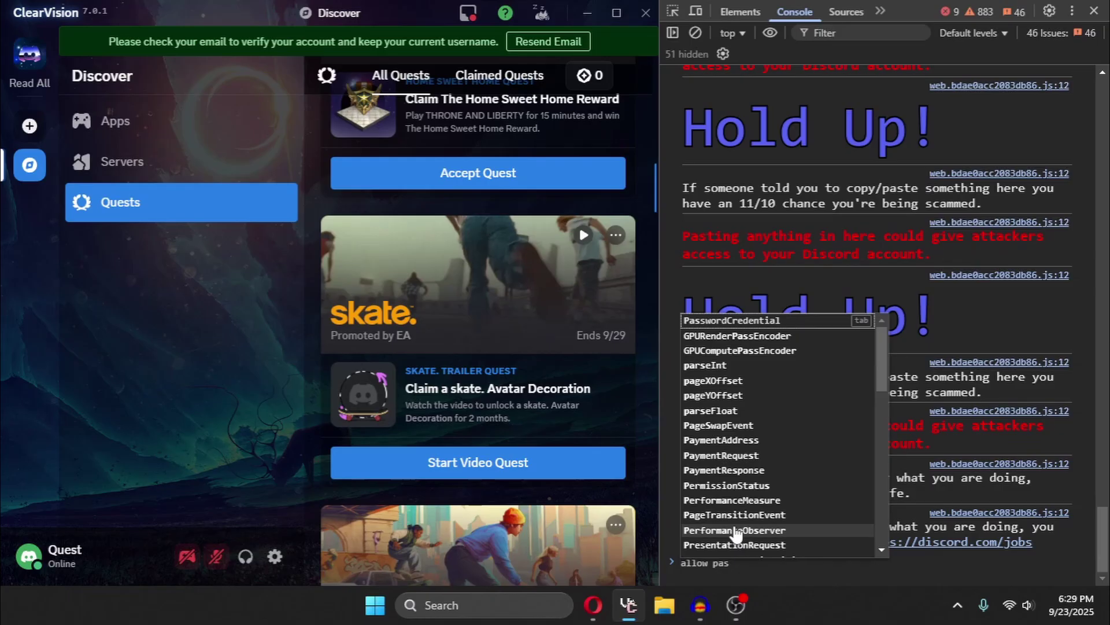
text(ting)
key(Return)
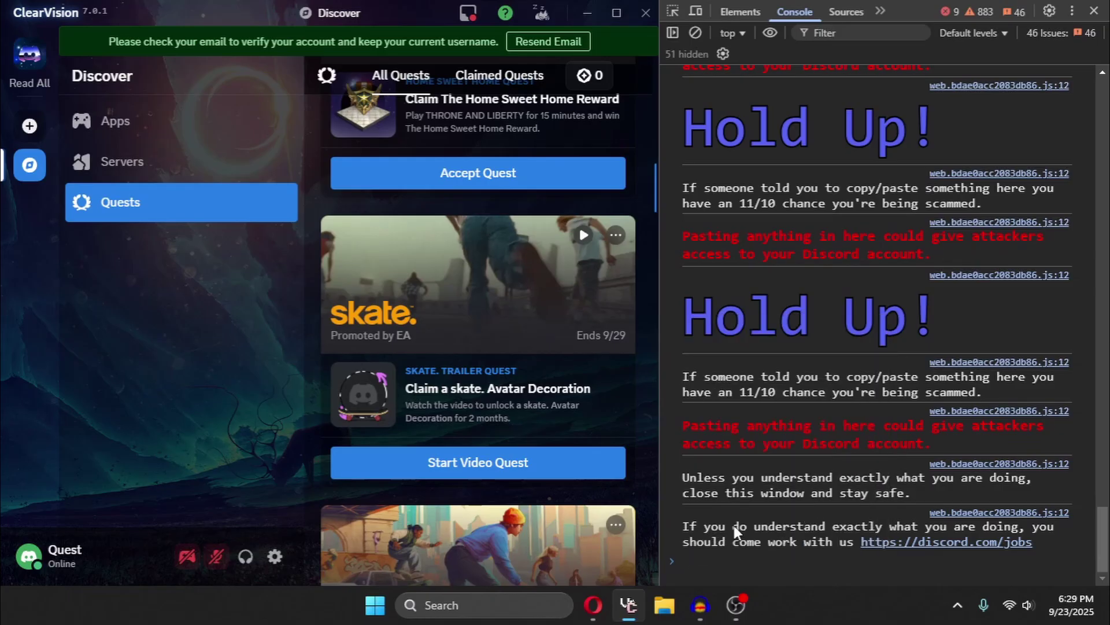
Paste and run the quest script in the console, check the skate. quest's card, and close the developer tools
key(ctrl+v)
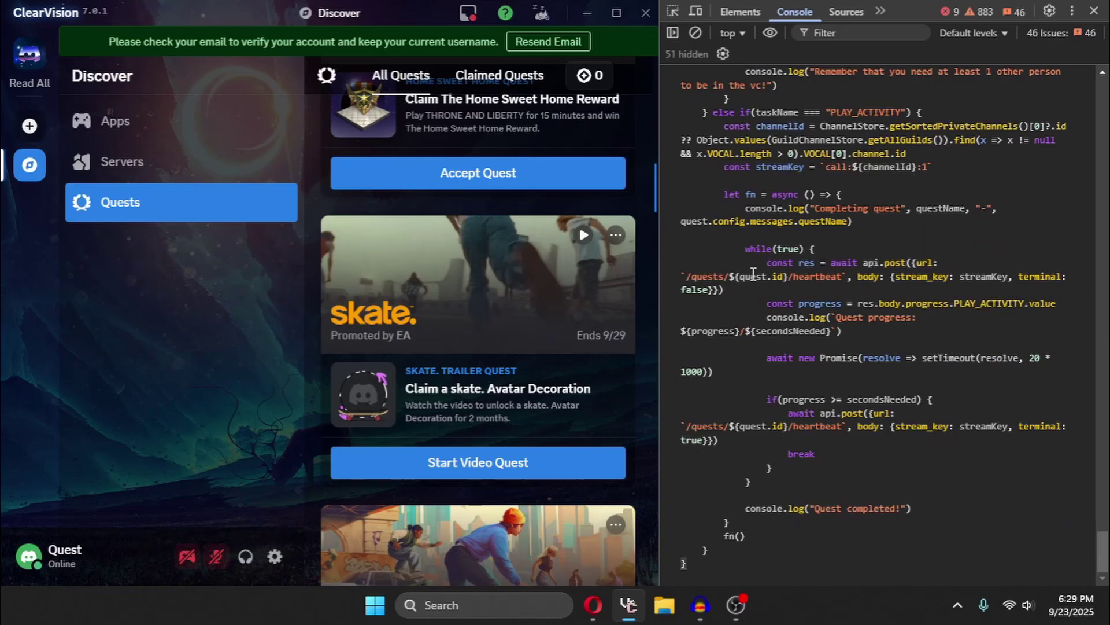
key(Return)
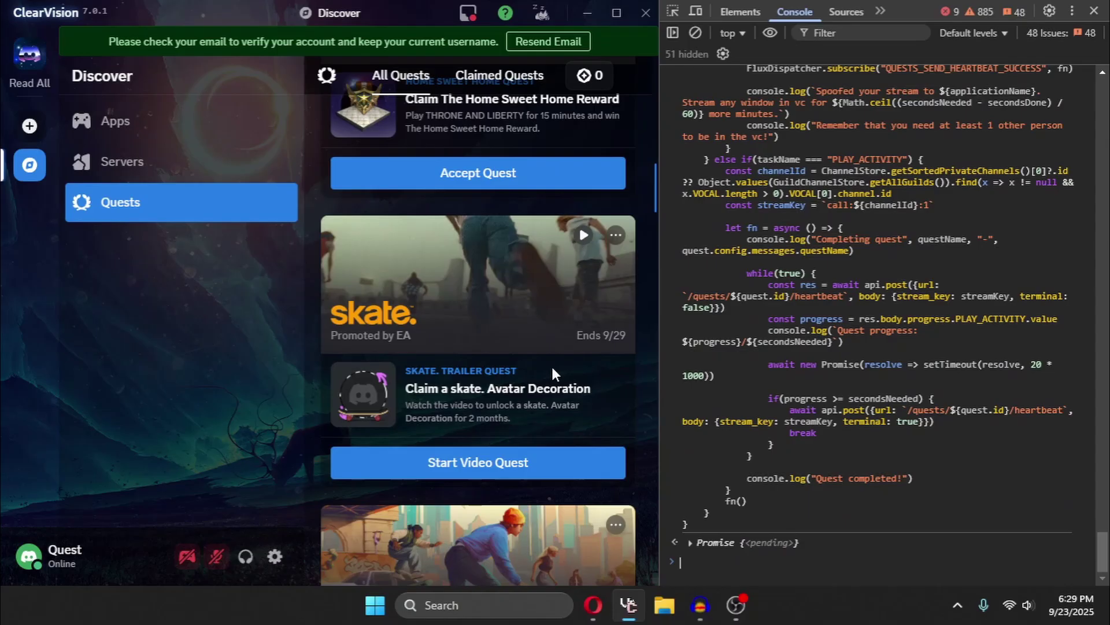
scroll(477, 342, down, 5)
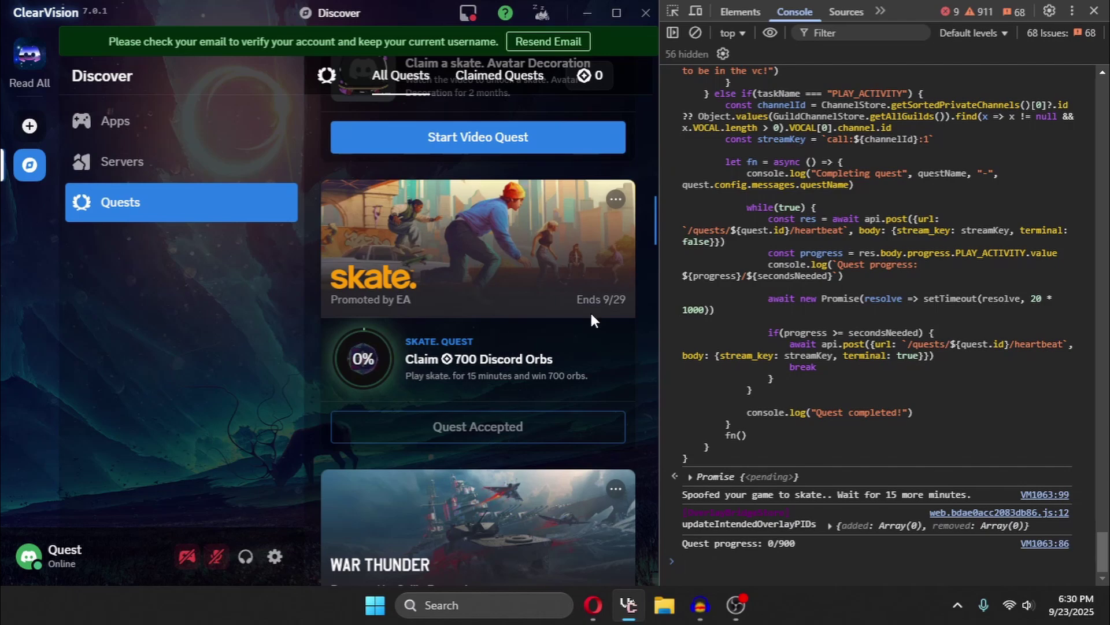
click(1094, 13)
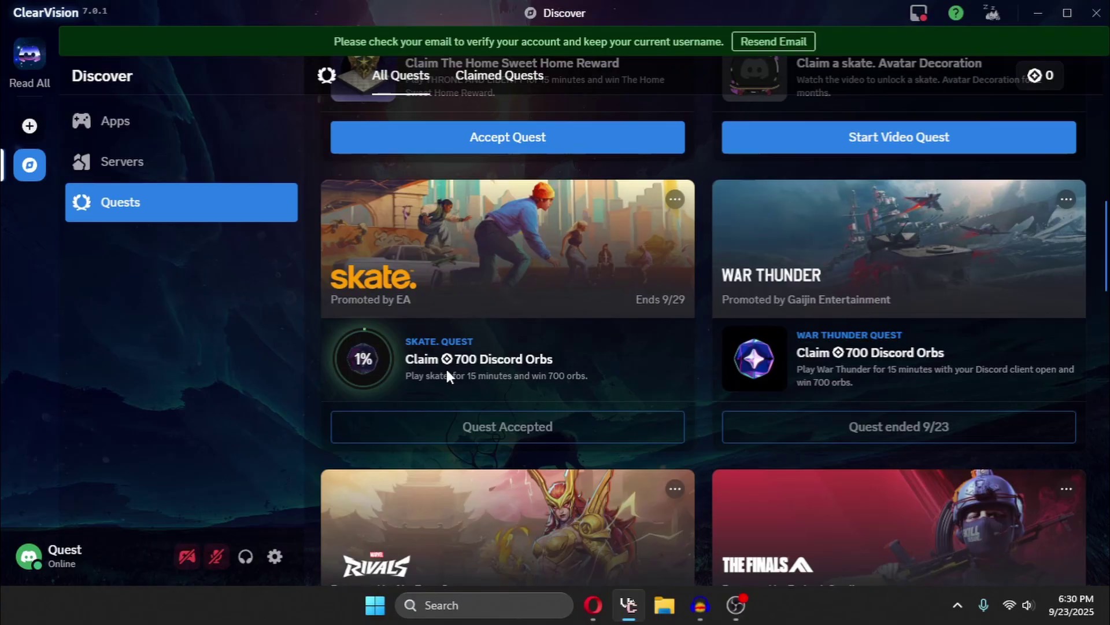
Examine the skate. quest's progress and the neighbouring quests in the list
scroll(835, 366, up, 2)
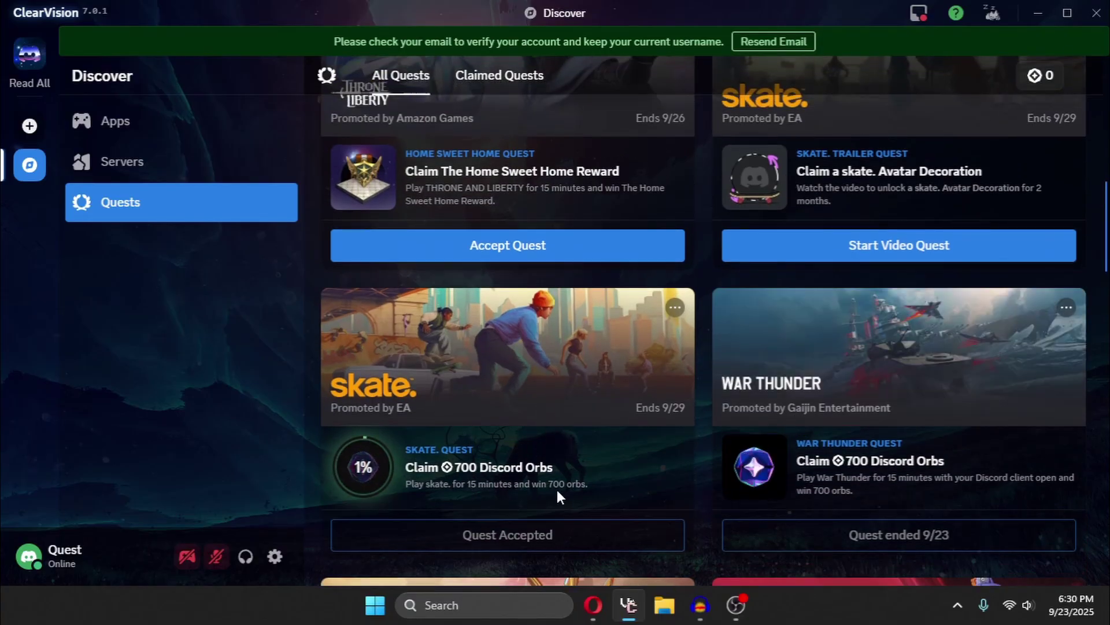
scroll(575, 505, up, 2)
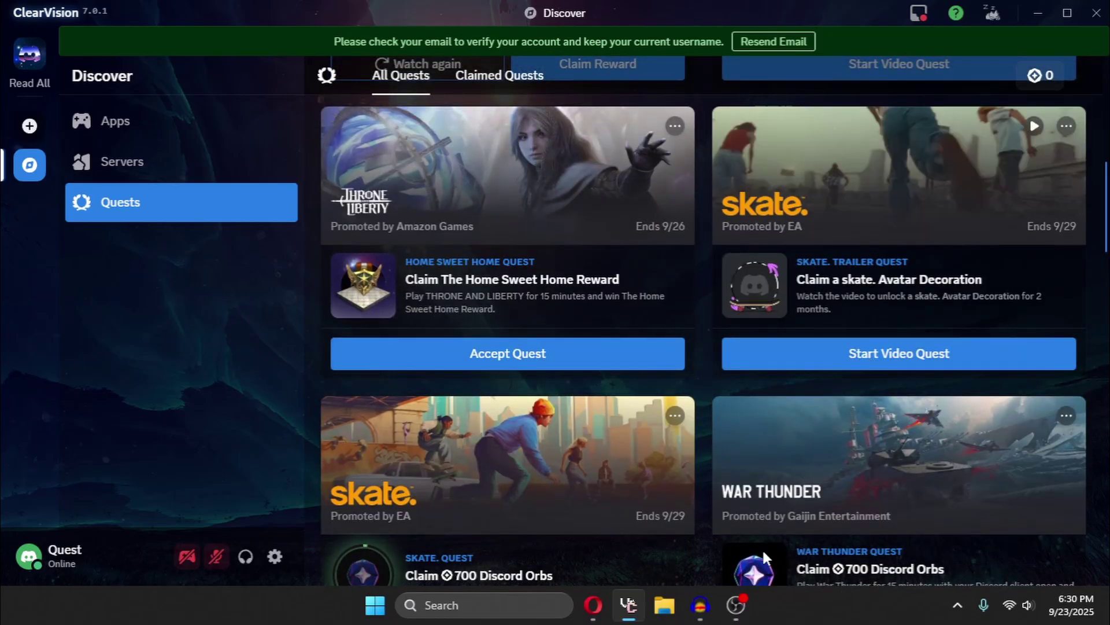
scroll(969, 280, up, 4)
scroll(581, 517, down, 6)
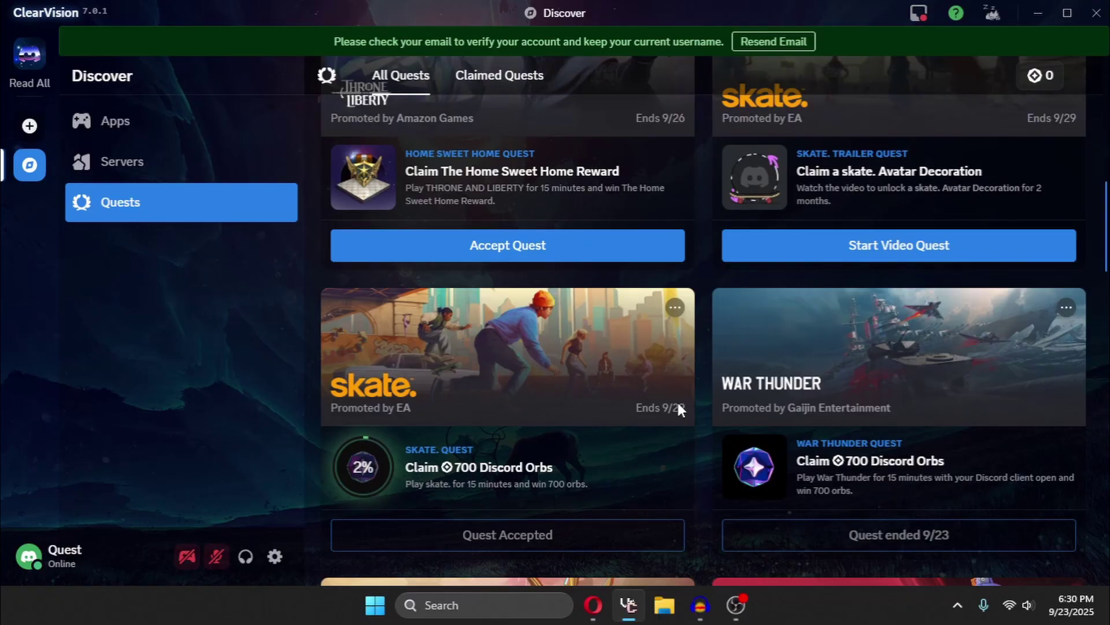
scroll(412, 362, up, 4)
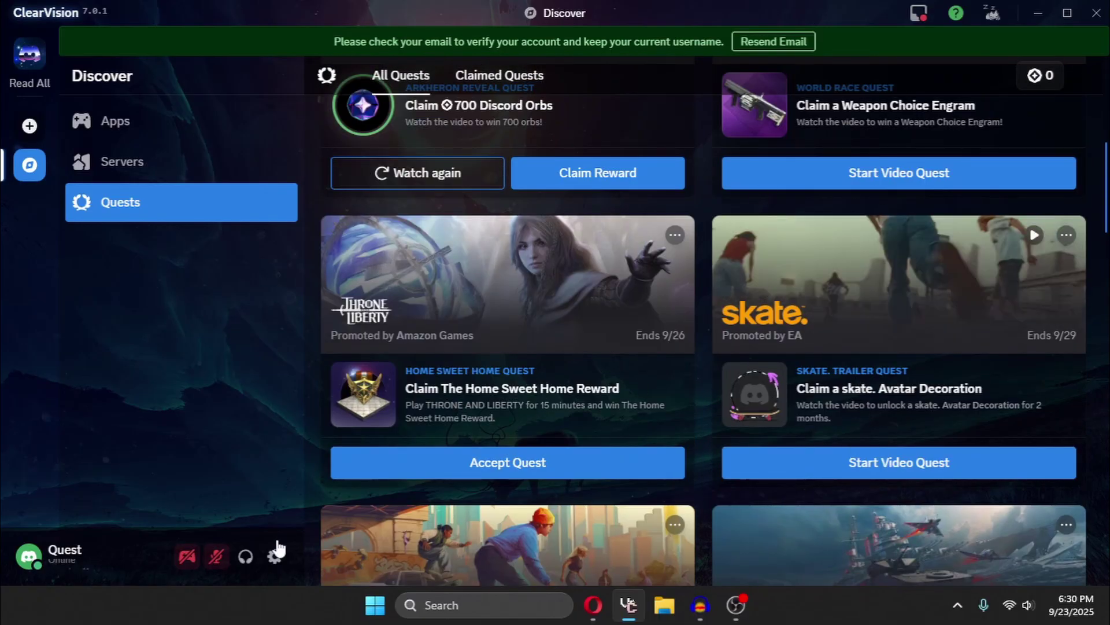
scroll(710, 317, down, 4)
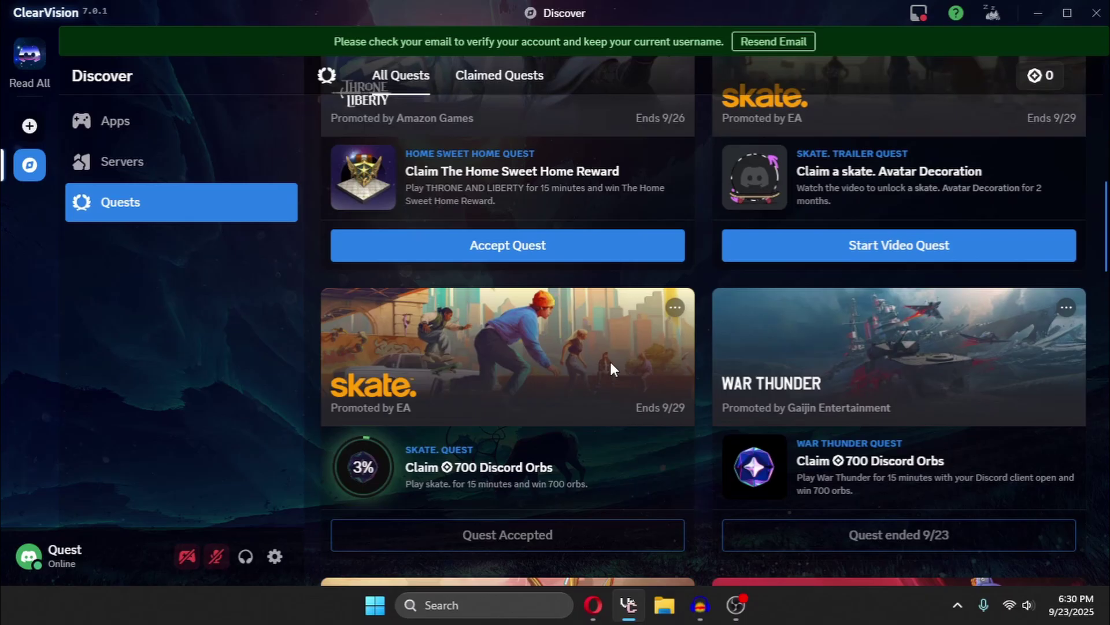
Switch to the Opera browser and read the Vencord Docs page on installing custom plugins, including the userplugins folder and adding-your-plugin sections
scroll(618, 370, up, 4)
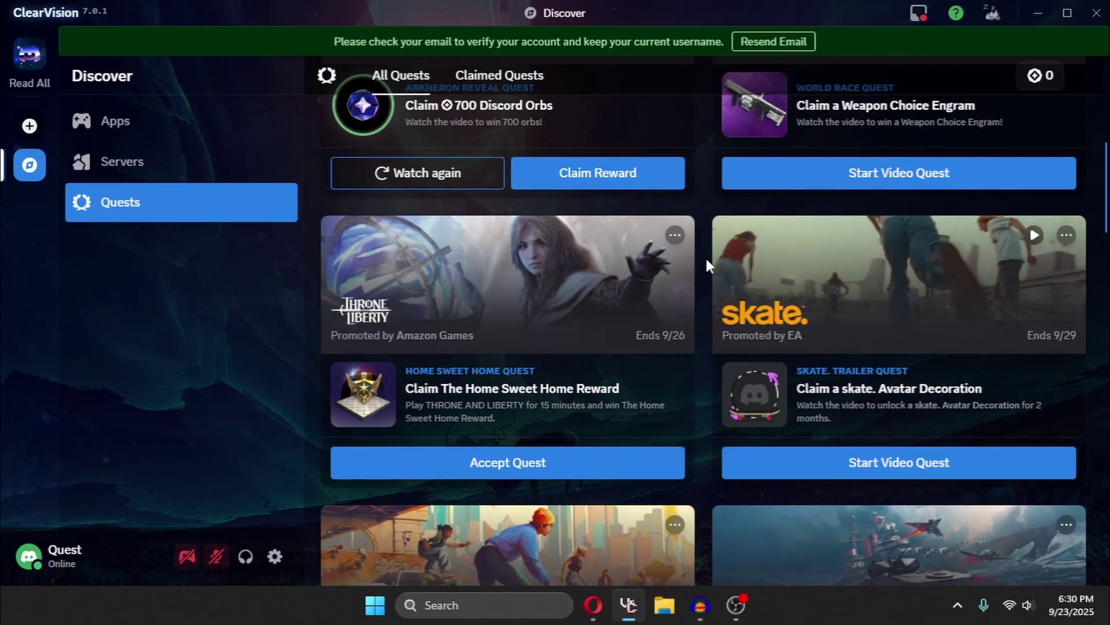
click(593, 605)
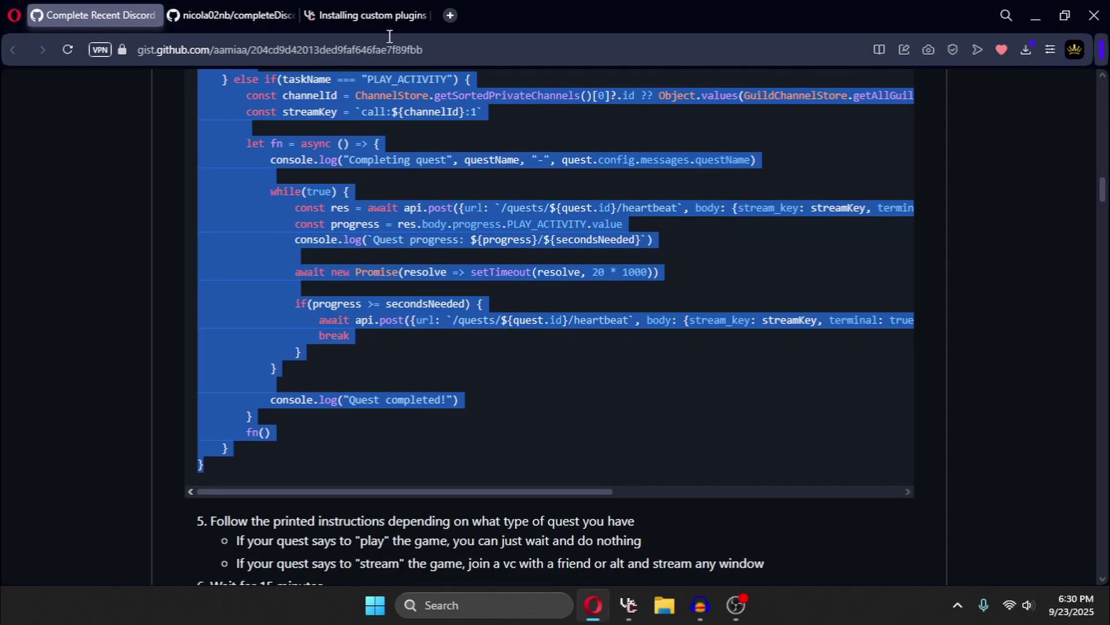
click(379, 7)
click(130, 57)
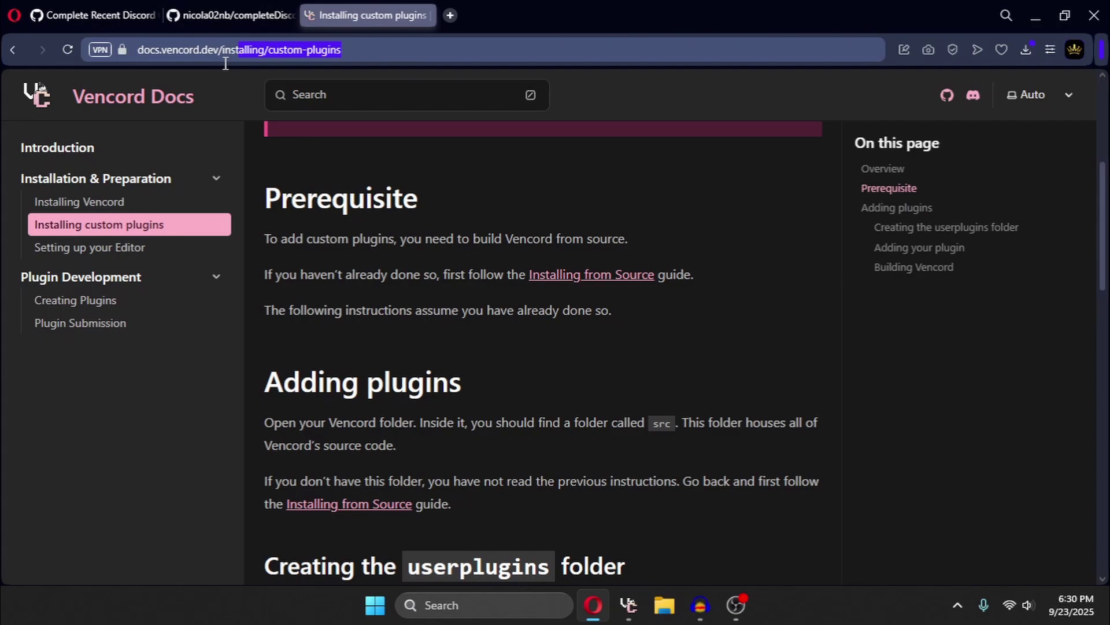
click(505, 231)
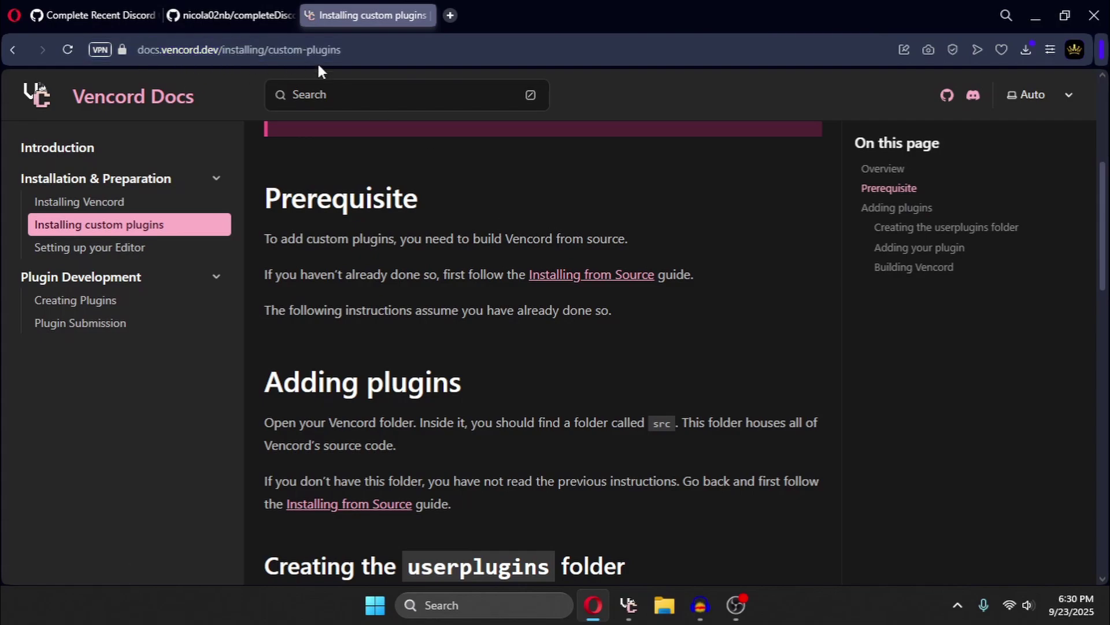
scroll(486, 463, down, 4)
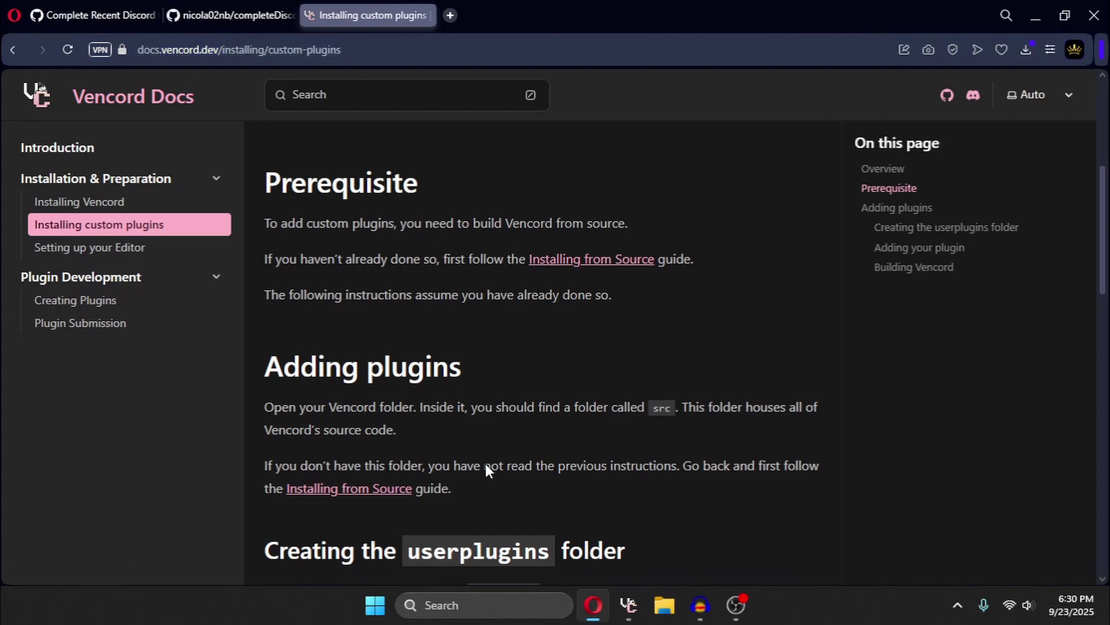
scroll(564, 446, down, 6)
scroll(530, 351, up, 6)
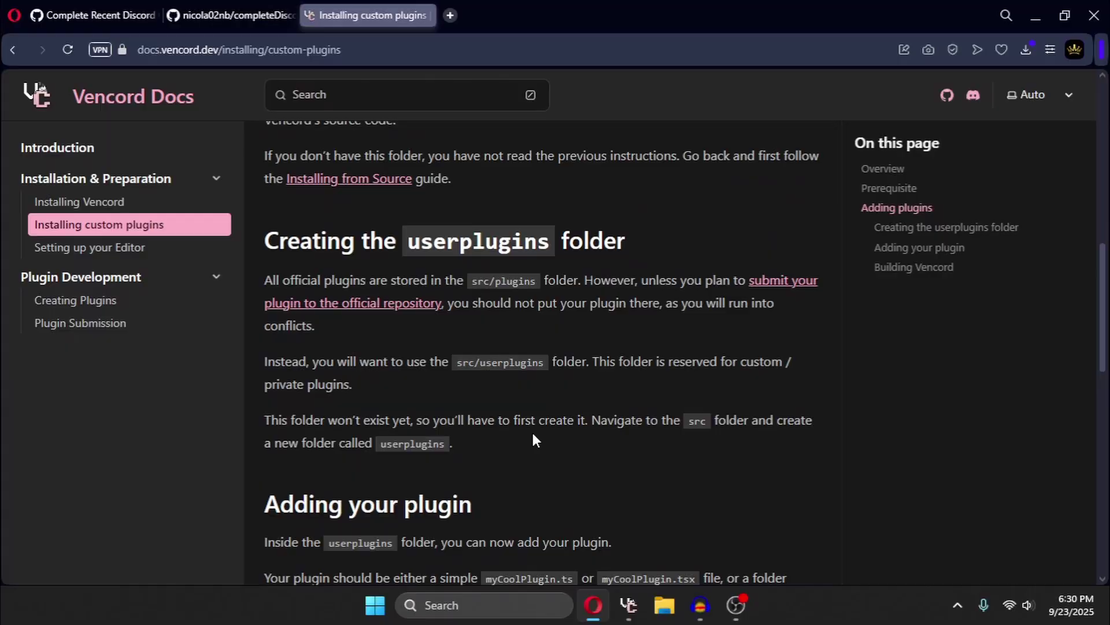
scroll(454, 354, down, 3)
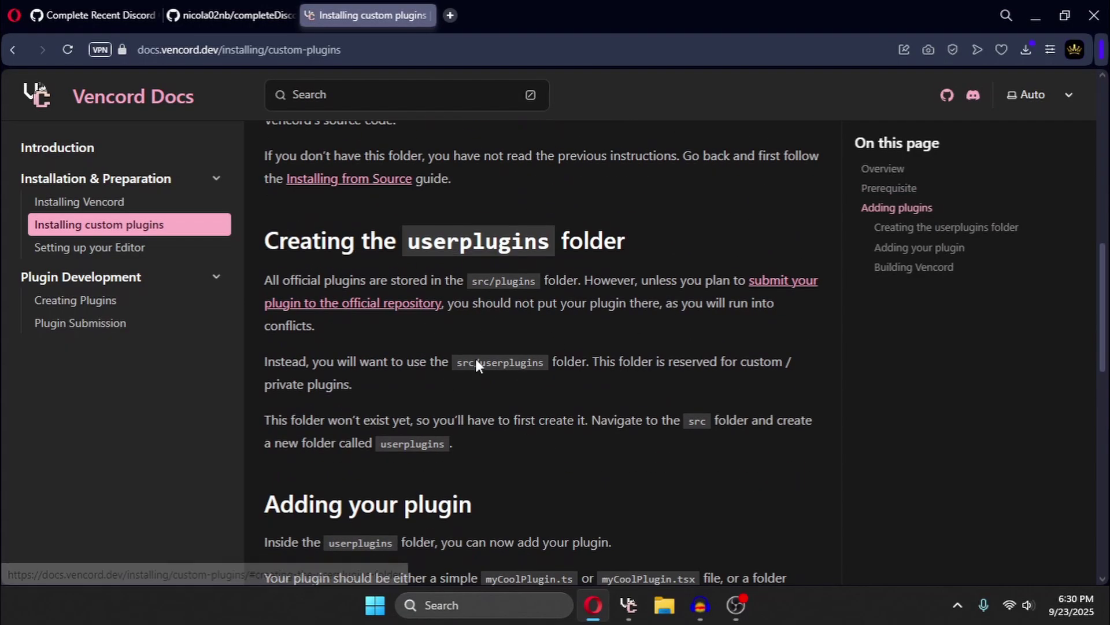
scroll(505, 243, up, 2)
scroll(525, 317, down, 5)
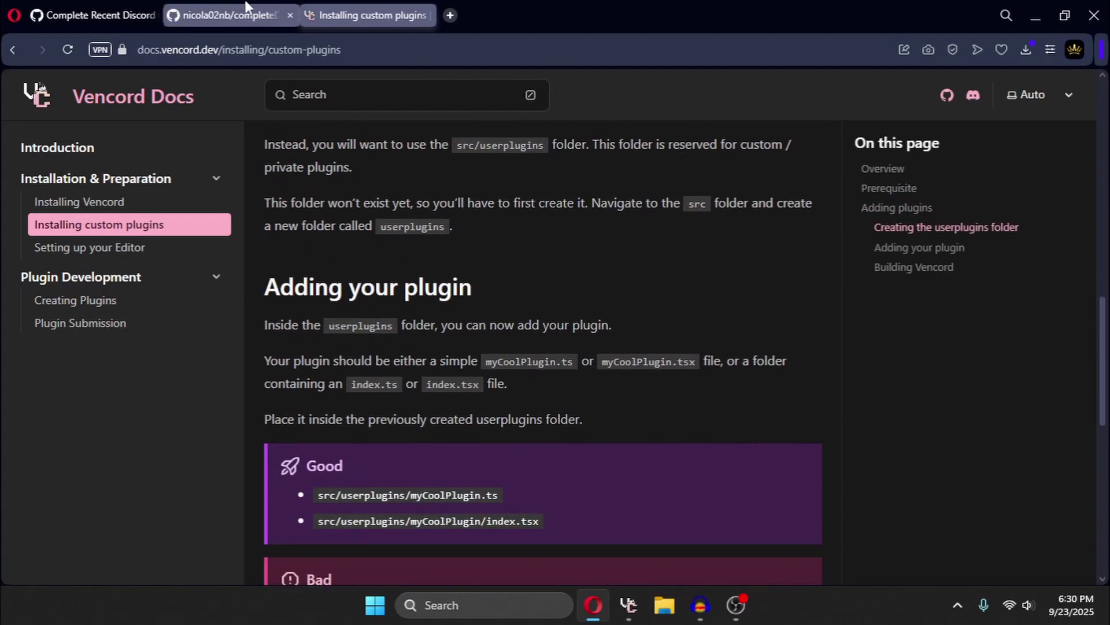
Examine the completeDiscordQuest plugin's GitHub repository and its README, comparing it with the Vencord custom plugin guide
click(219, 14)
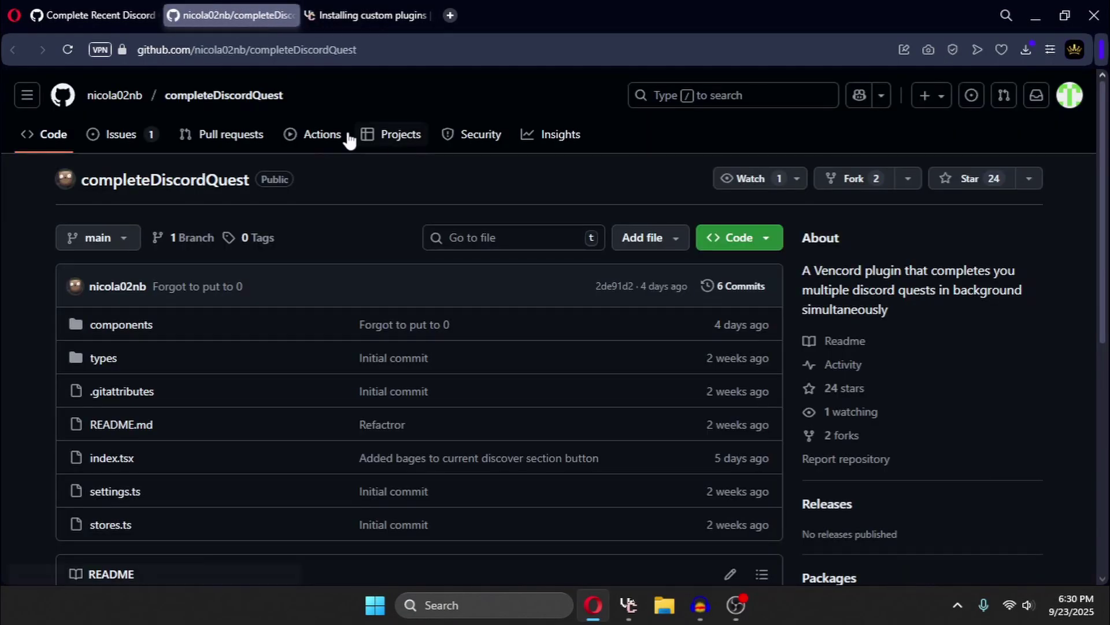
click(400, 50)
click(373, 173)
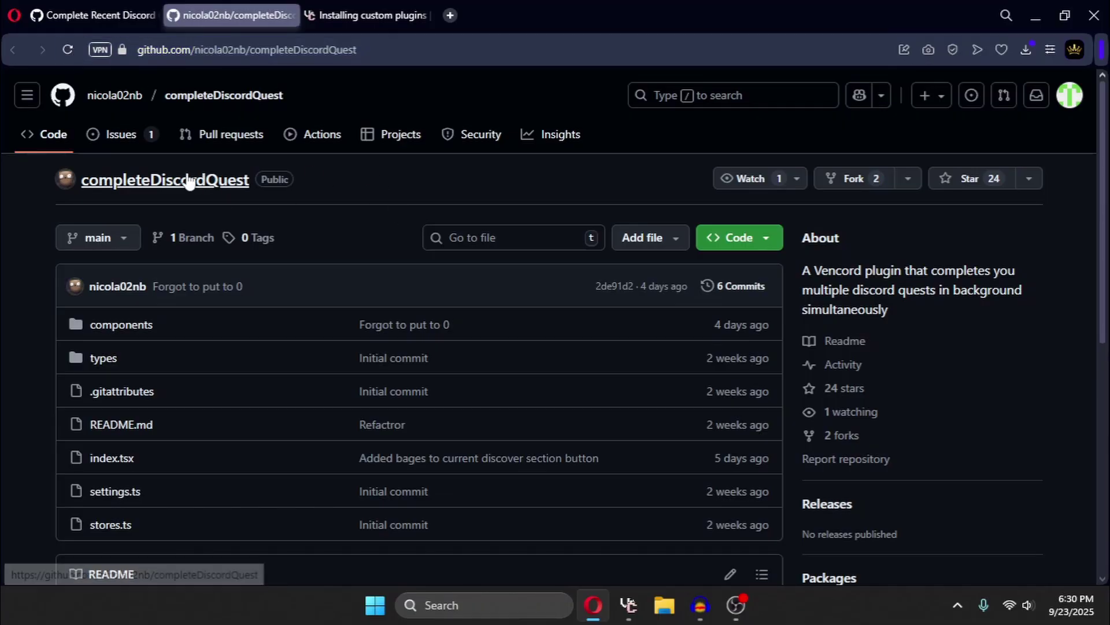
scroll(447, 225, down, 4)
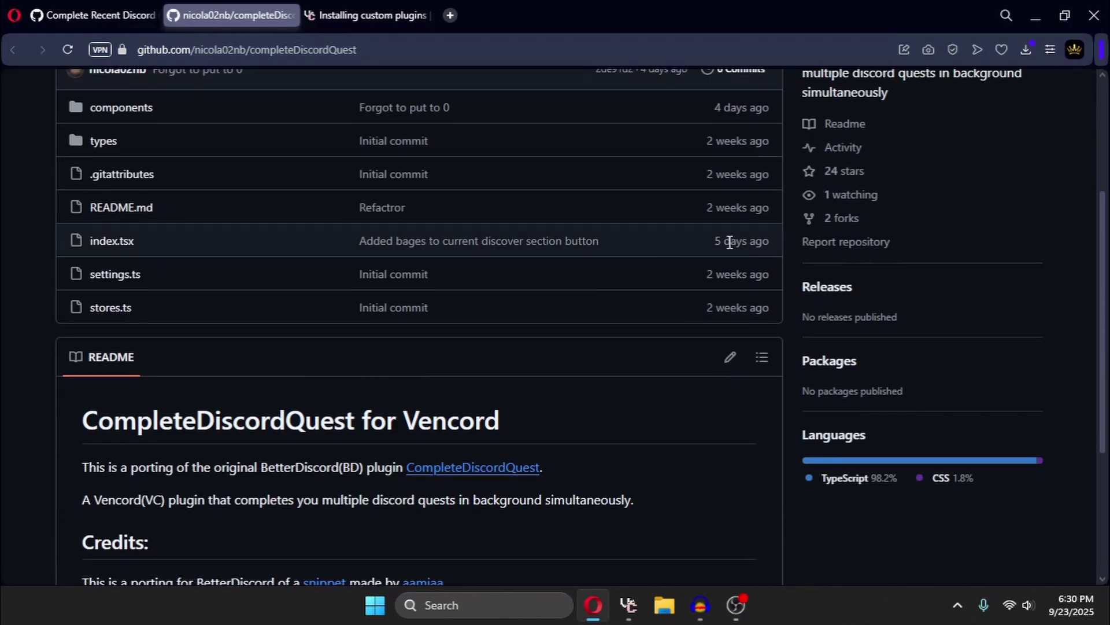
scroll(593, 507, up, 2)
click(417, 14)
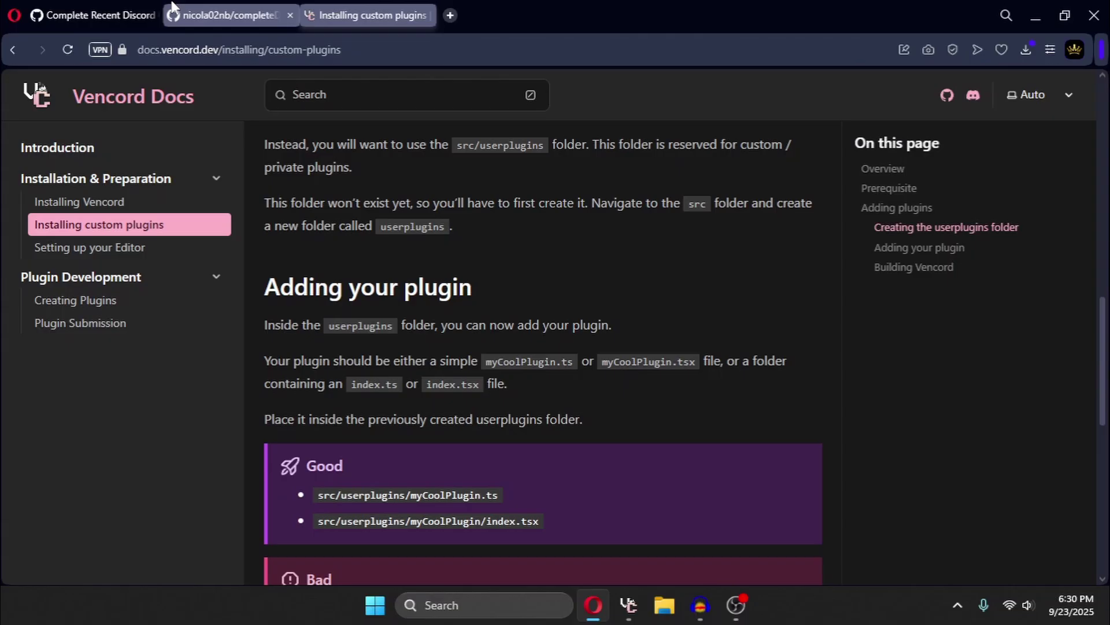
click(232, 15)
scroll(554, 447, down, 5)
Switch to Discord, open the Vencord plugin settings, and filter the plugin list to Show New
key(alt+Tab)
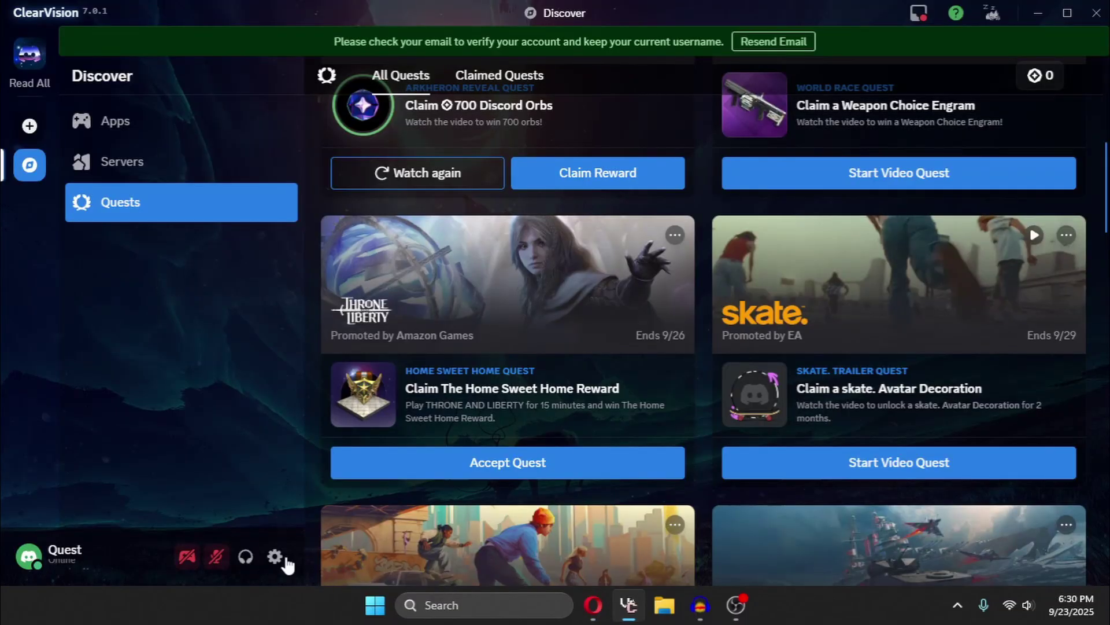
click(276, 557)
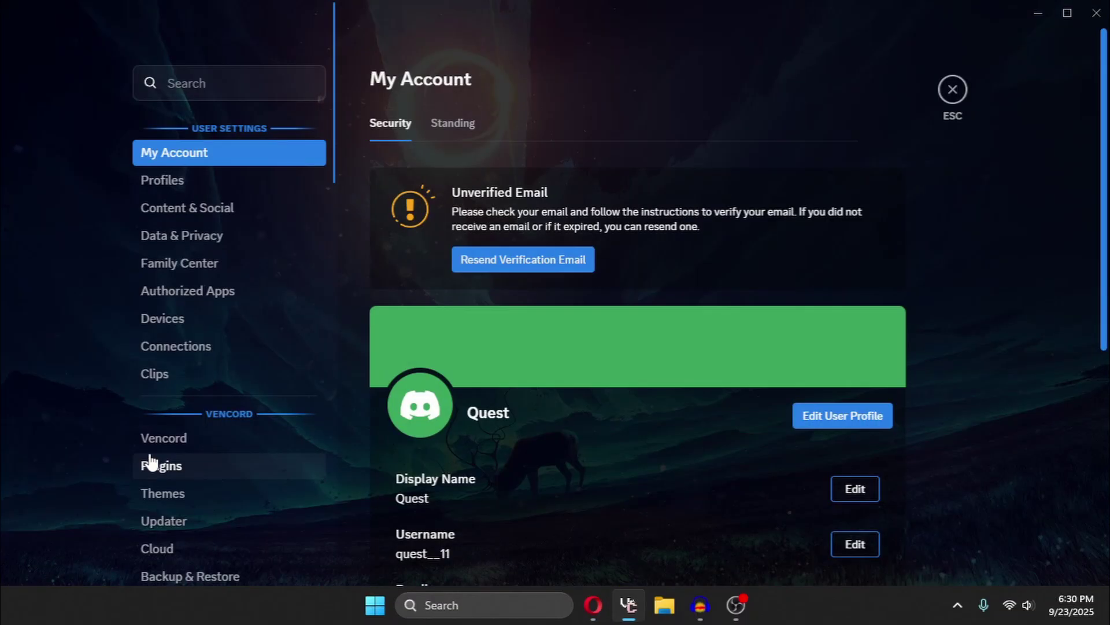
click(167, 467)
click(857, 272)
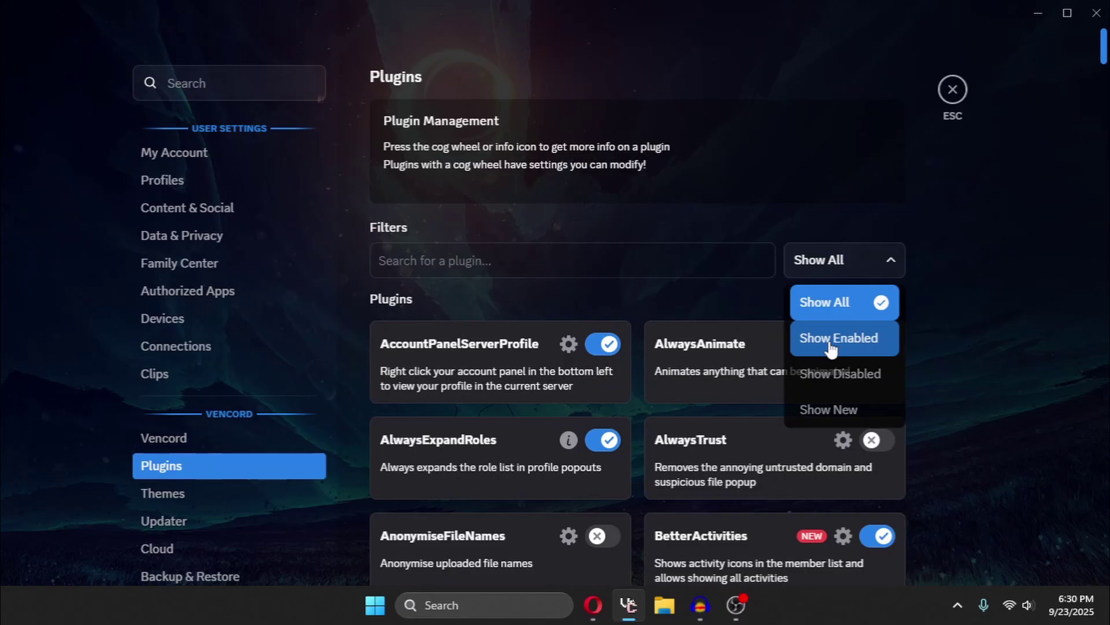
click(827, 409)
click(560, 263)
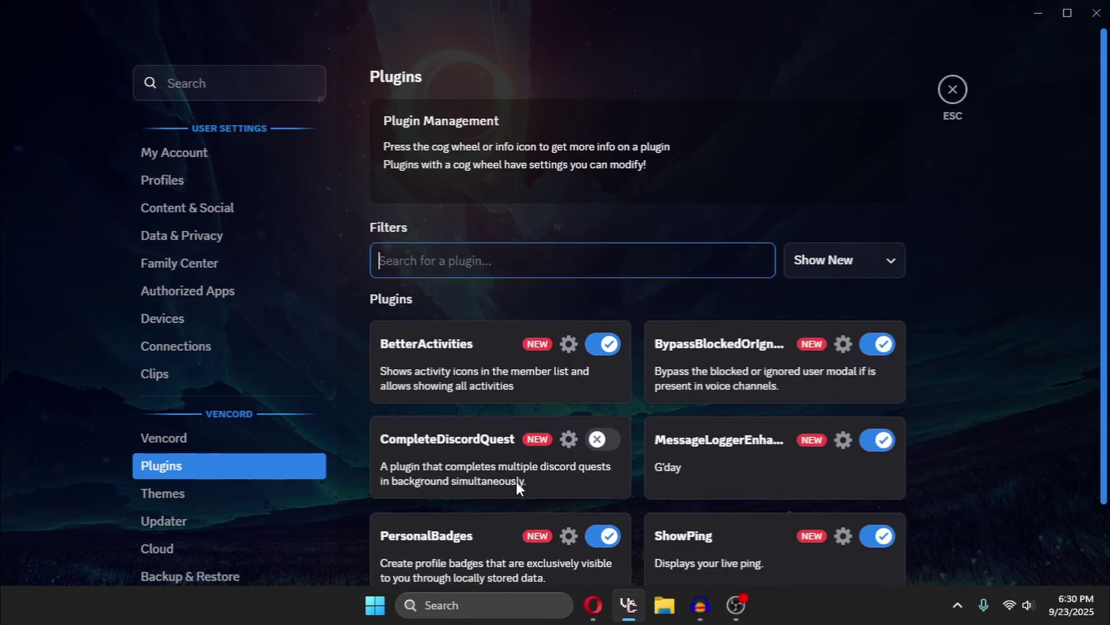
Enable the CompleteDiscordQuest plugin, review its settings, and restart Discord to apply it
click(592, 442)
click(569, 441)
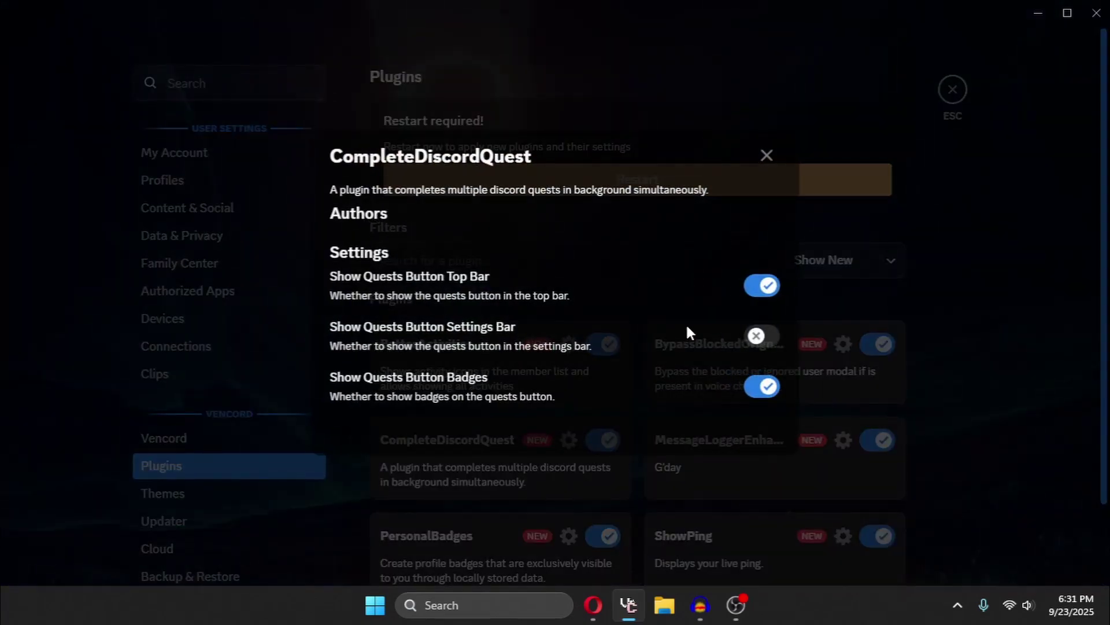
click(766, 162)
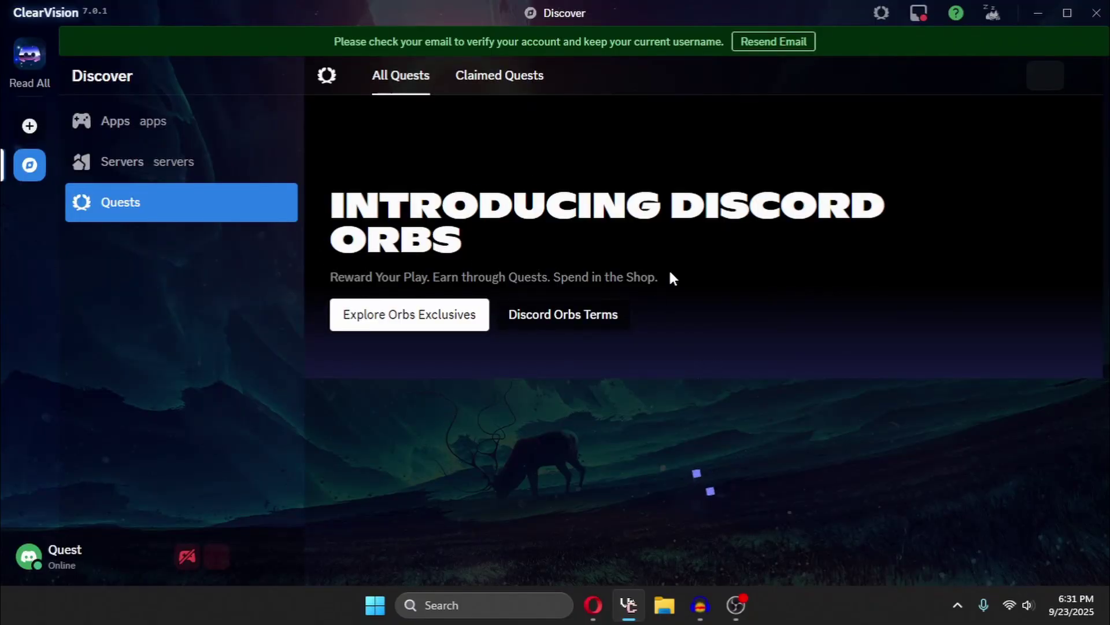
Start the skate. trailer video quest for the avatar decoration, pass the human check, and return to the quest list
scroll(671, 272, down, 10)
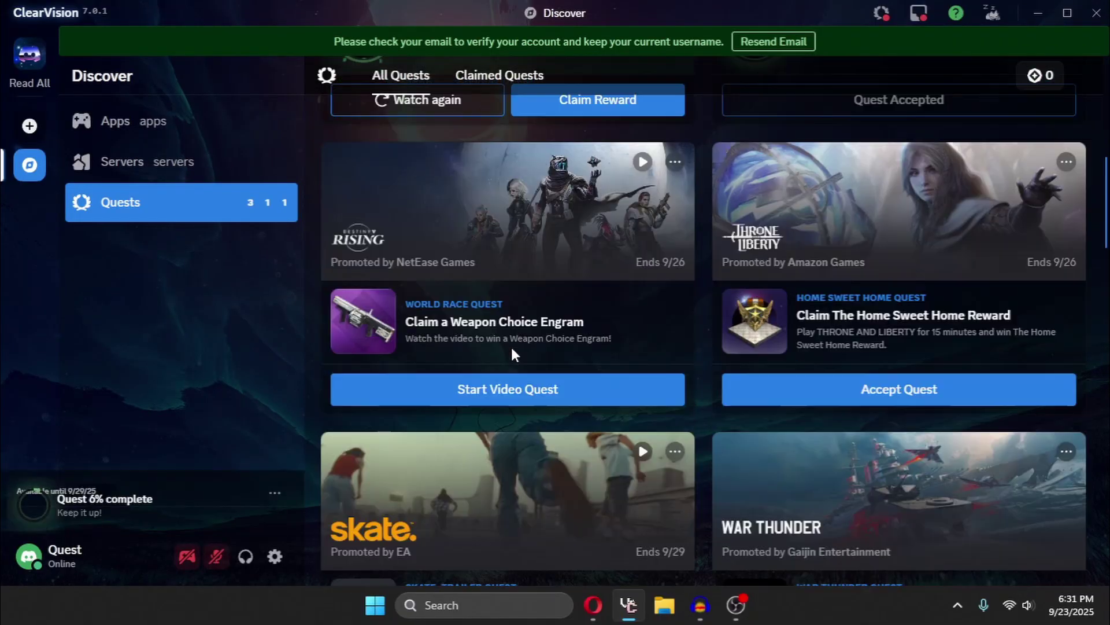
scroll(521, 428, down, 5)
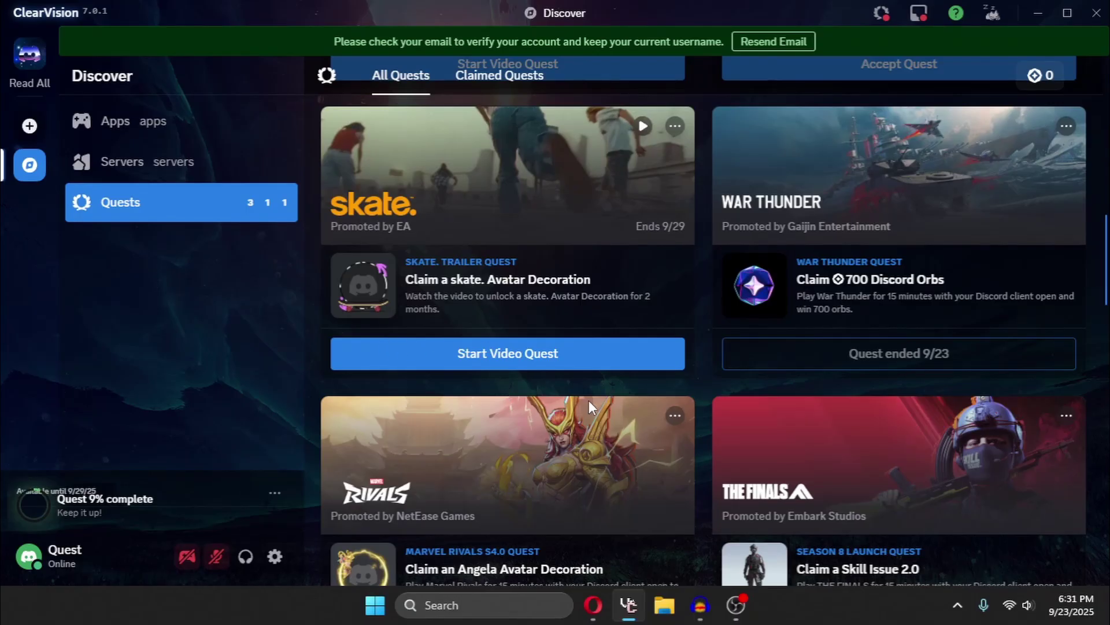
scroll(444, 353, down, 3)
scroll(525, 387, up, 2)
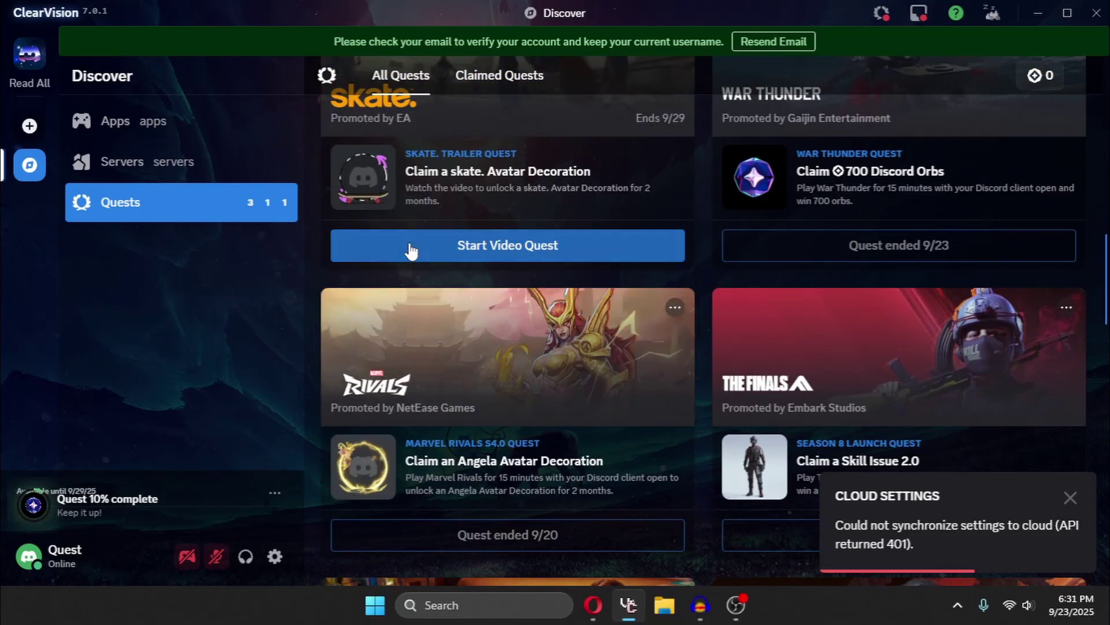
click(446, 255)
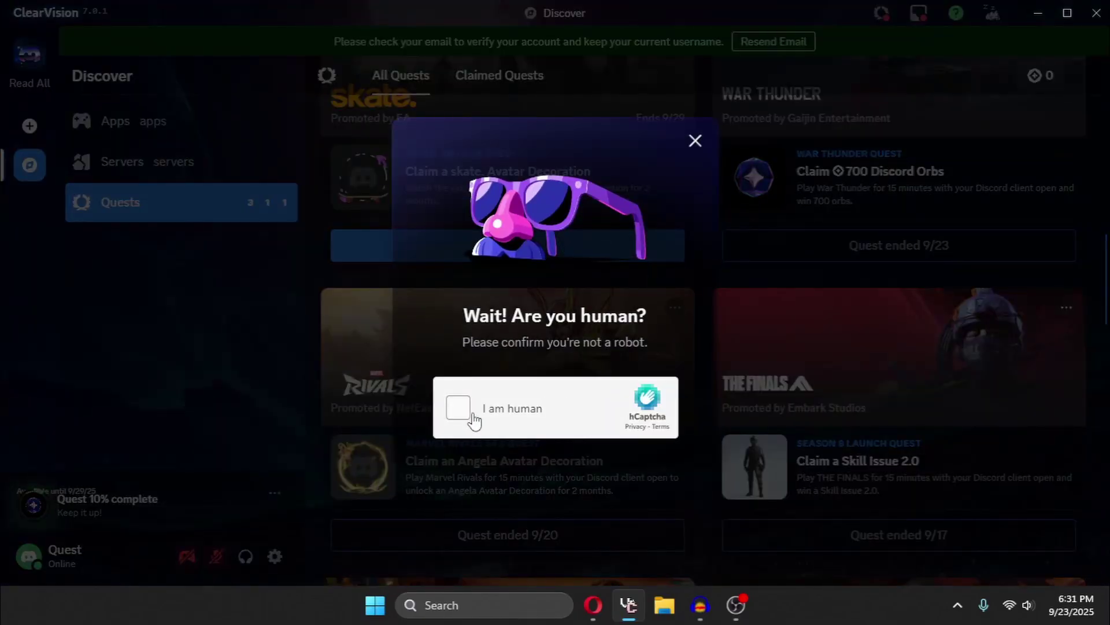
click(466, 410)
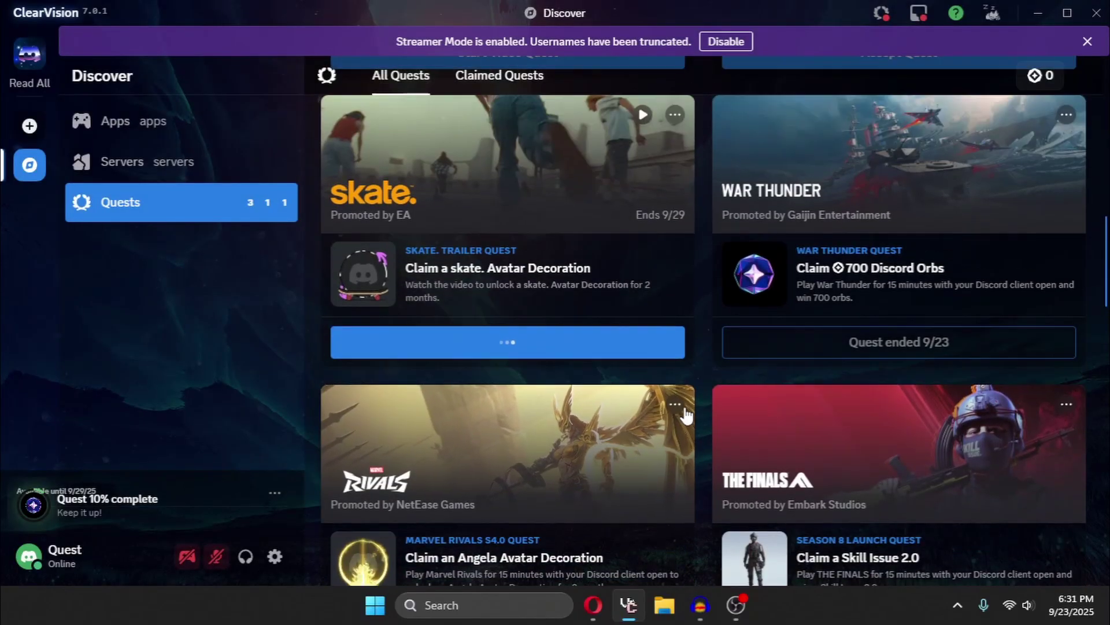
click(327, 497)
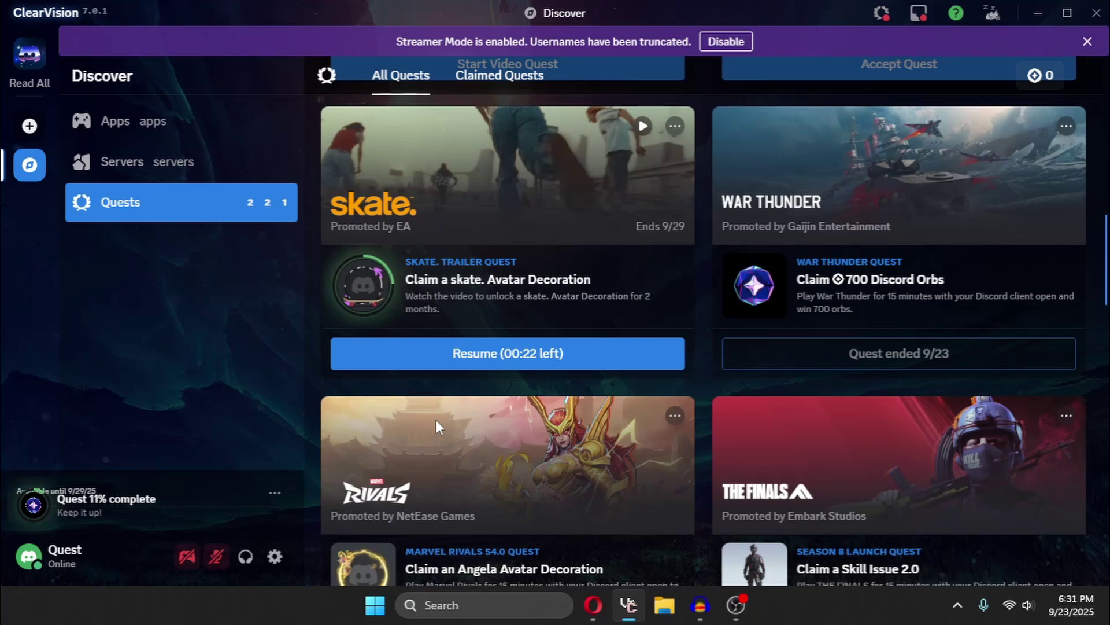
Accept the THRONE AND LIBERTY Home Sweet Home quest with its human check, and start the Destiny: Rising World Race video quest
scroll(555, 505, up, 5)
click(769, 387)
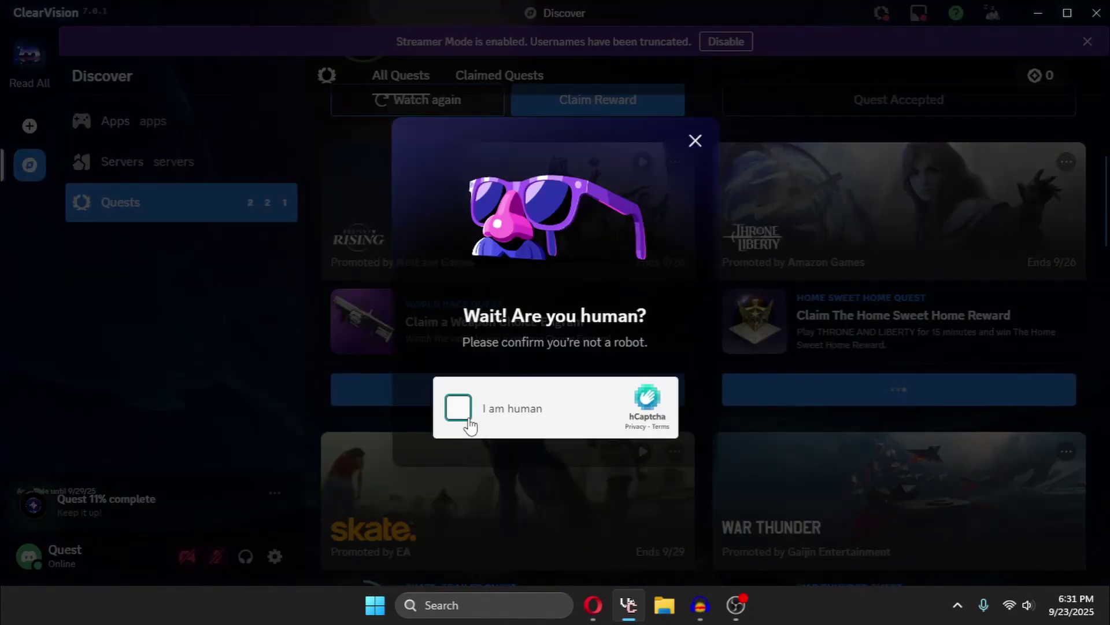
click(469, 422)
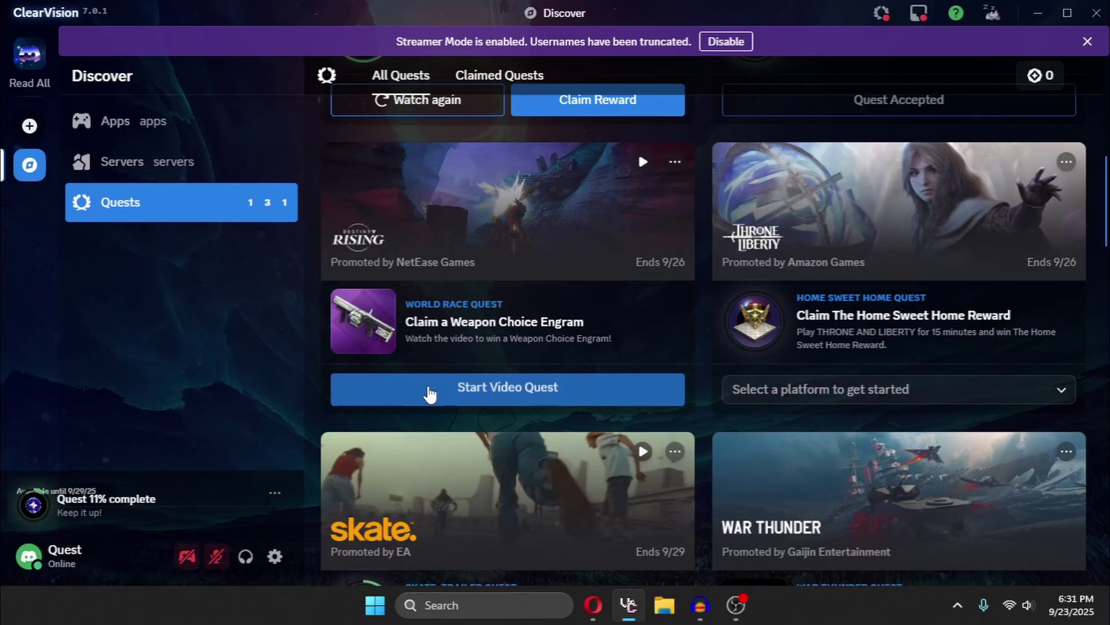
click(429, 393)
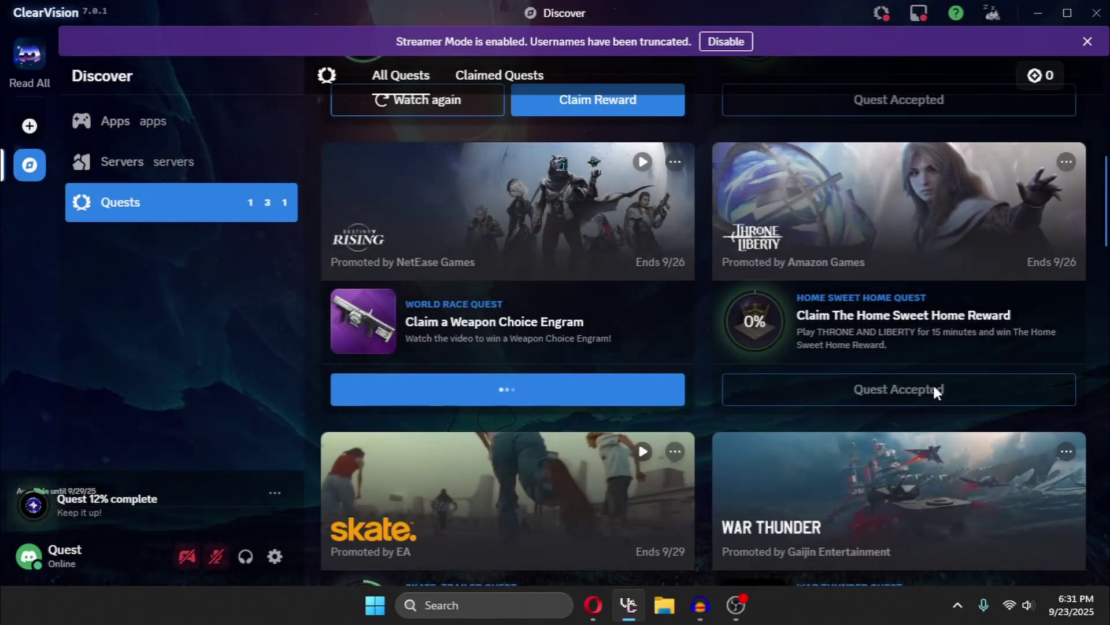
key(Escape)
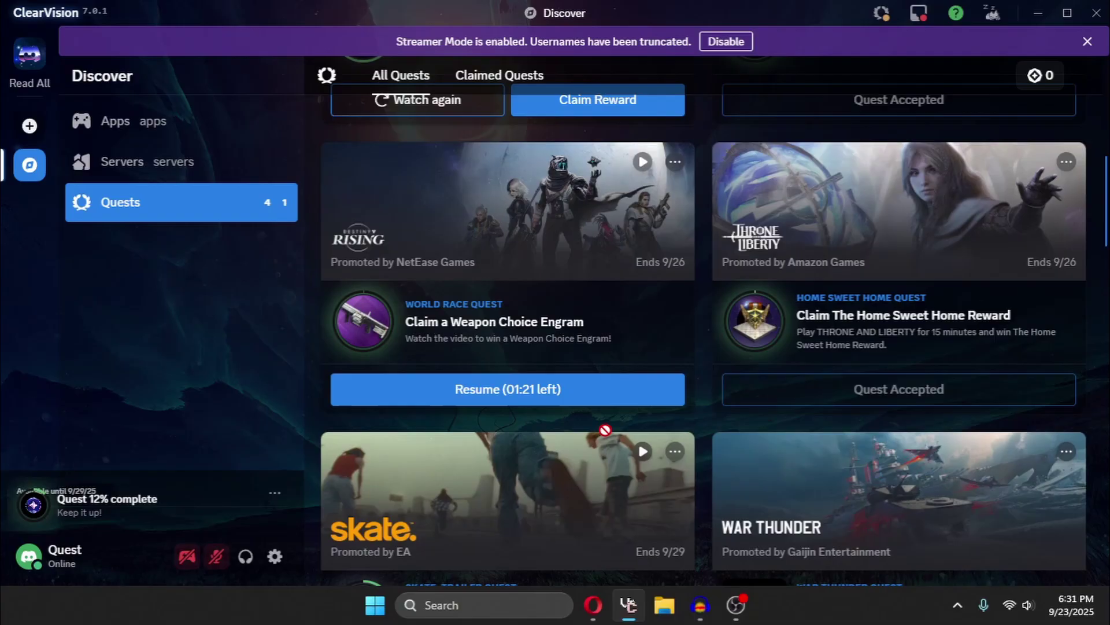
Check the progress of the accepted quests in the list, and show the desktop
scroll(733, 451, up, 6)
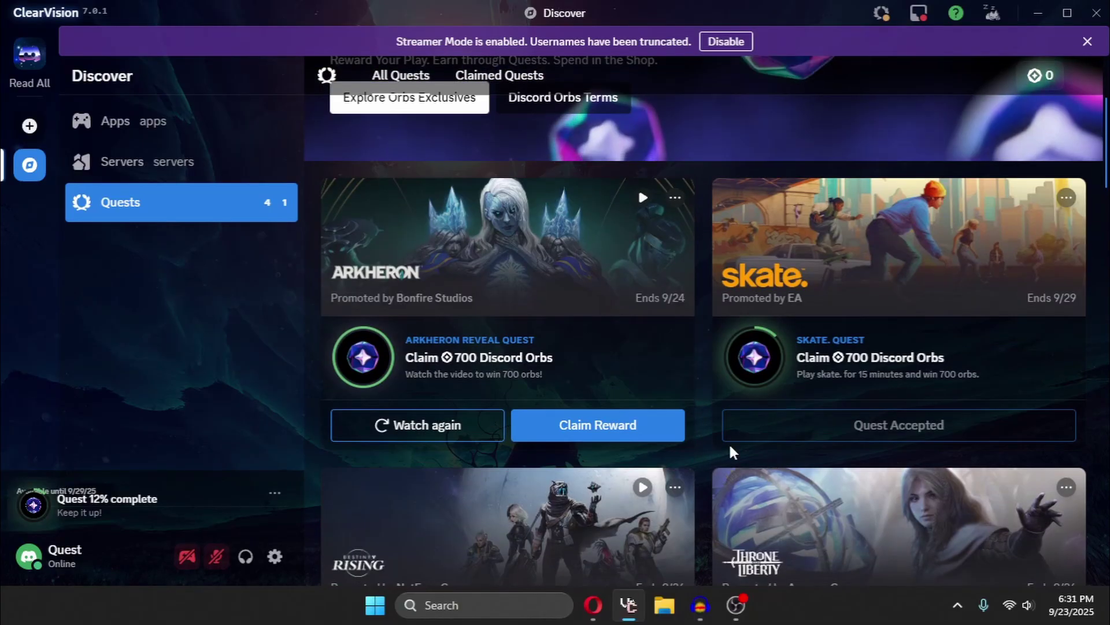
scroll(806, 406, down, 4)
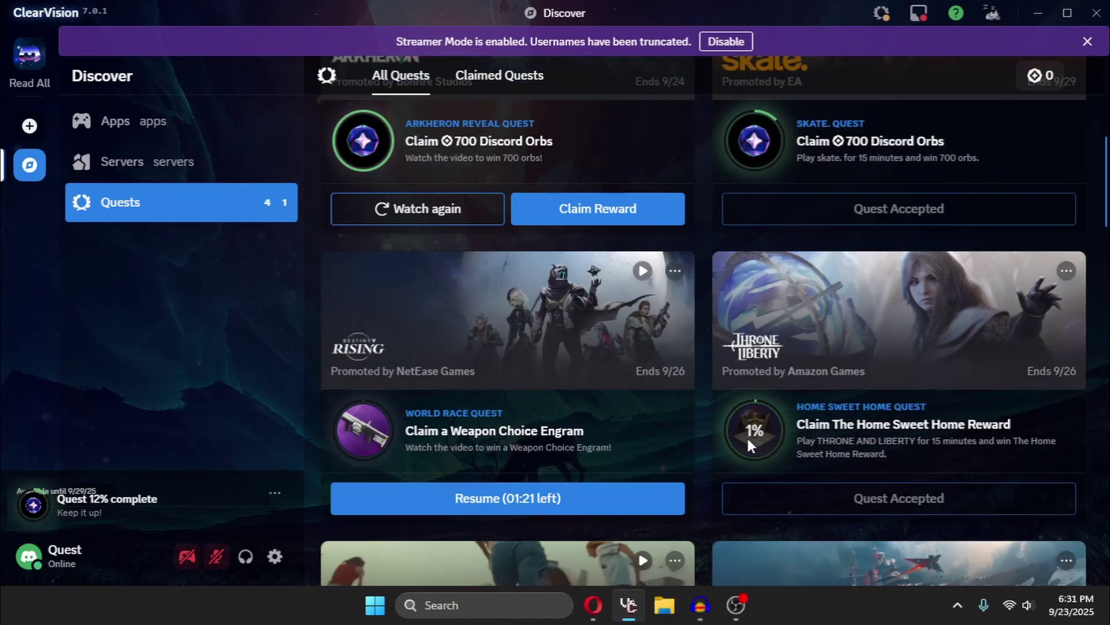
scroll(747, 435, down, 6)
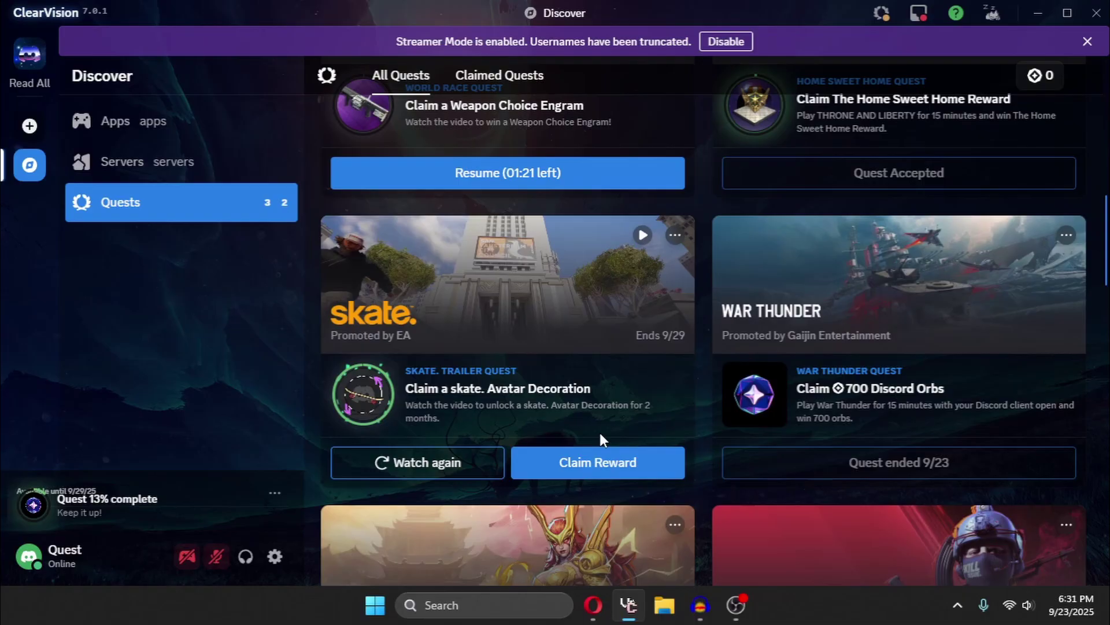
scroll(601, 438, up, 2)
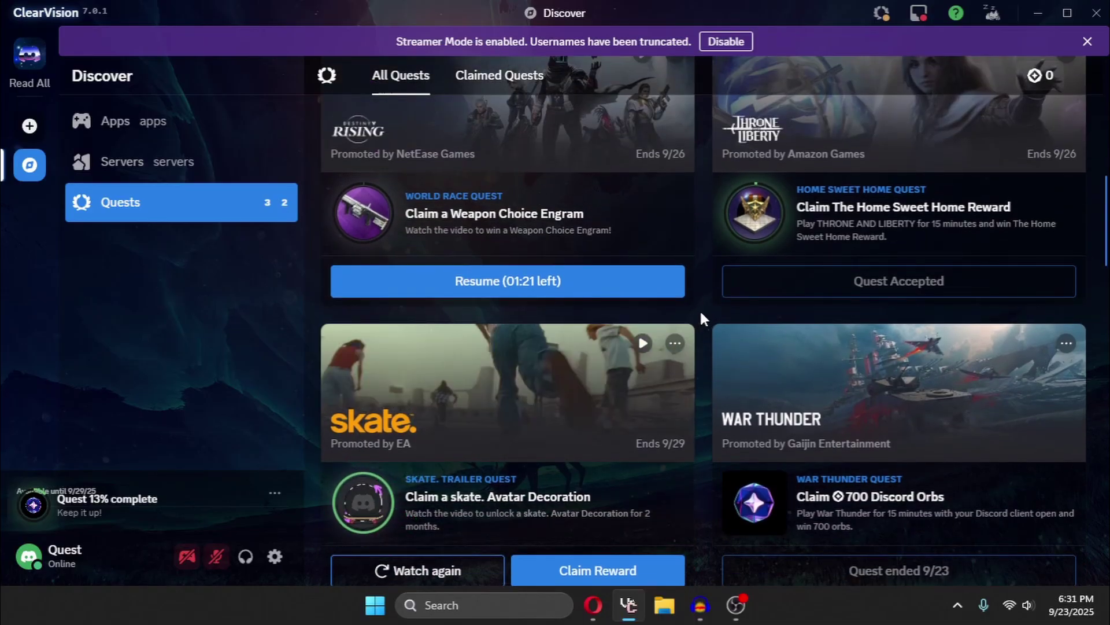
key(super+d)
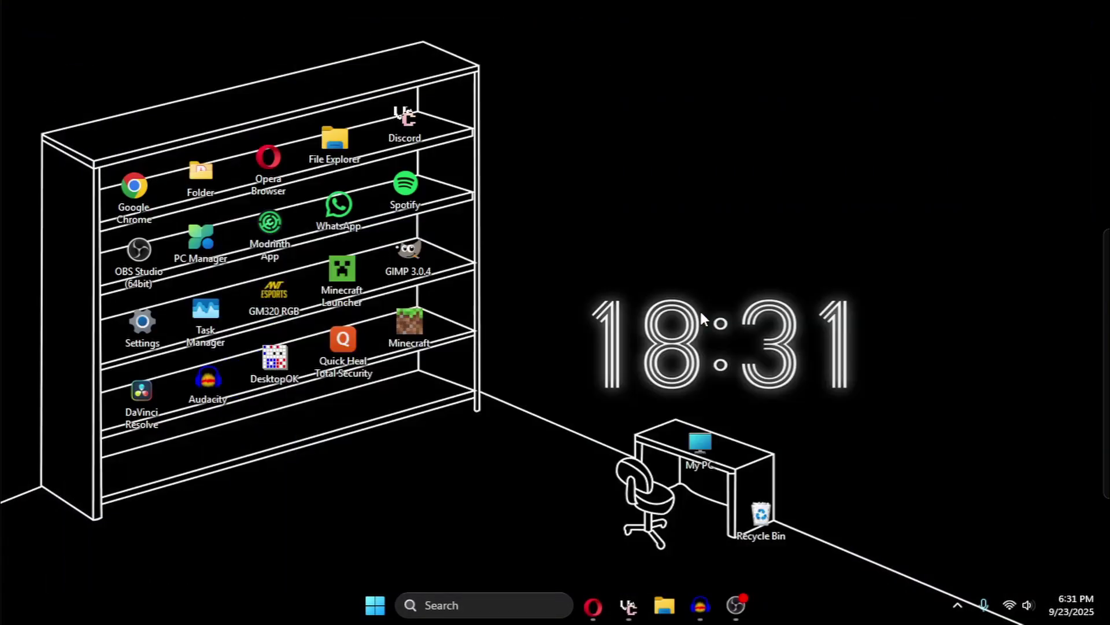